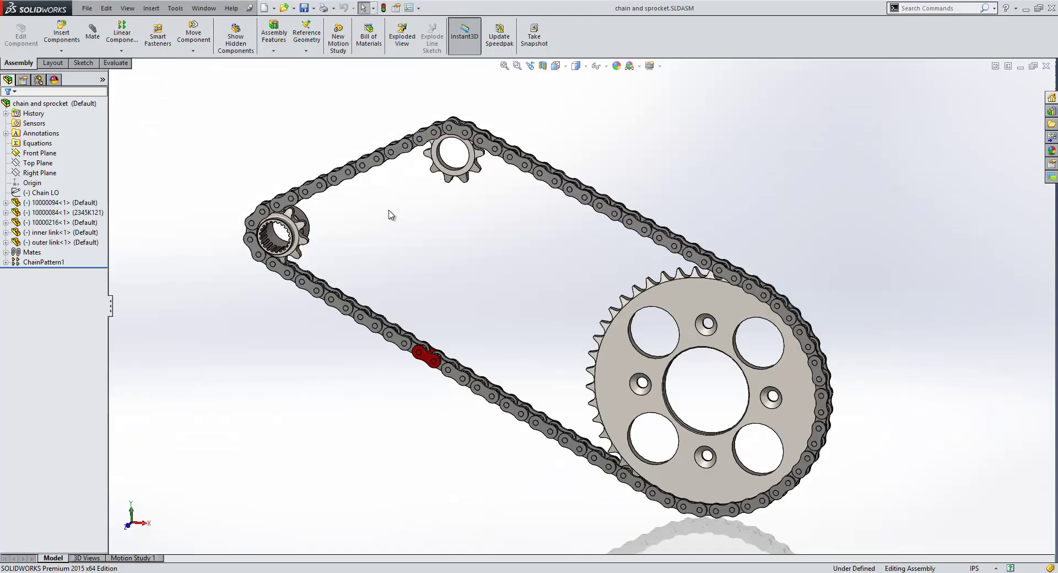
Step: Rotate the large sprocket to advance the roller chain, then switch to gantry.SLDASM
left_click_drag(675, 289, 560, 281)
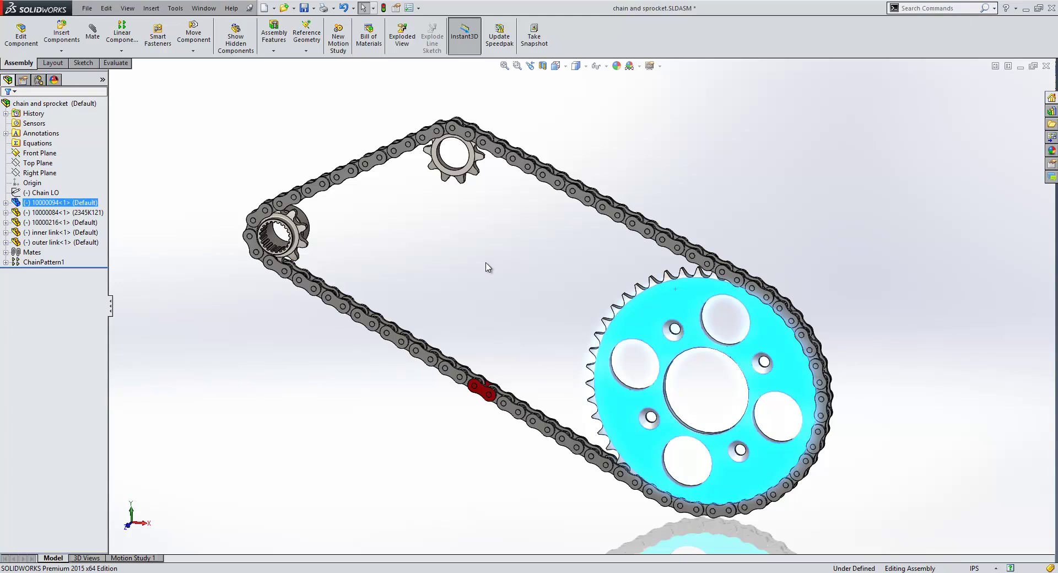
key("ctrl+Tab")
left_click(517, 297)
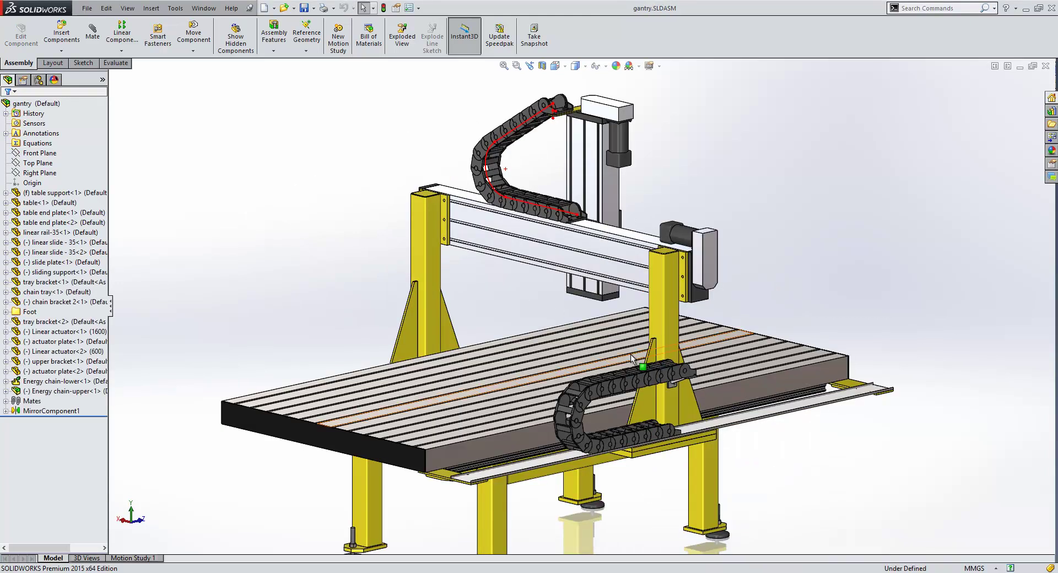
Step: In isometric view, slide the gantry along the table rails so its energy chains flex
key("ctrl+7")
left_click_drag(634, 398, 565, 356)
mouse_move(333, 286)
middle_mouse_down()
mouse_move(349, 303)
mouse_move(354, 289)
middle_mouse_up()
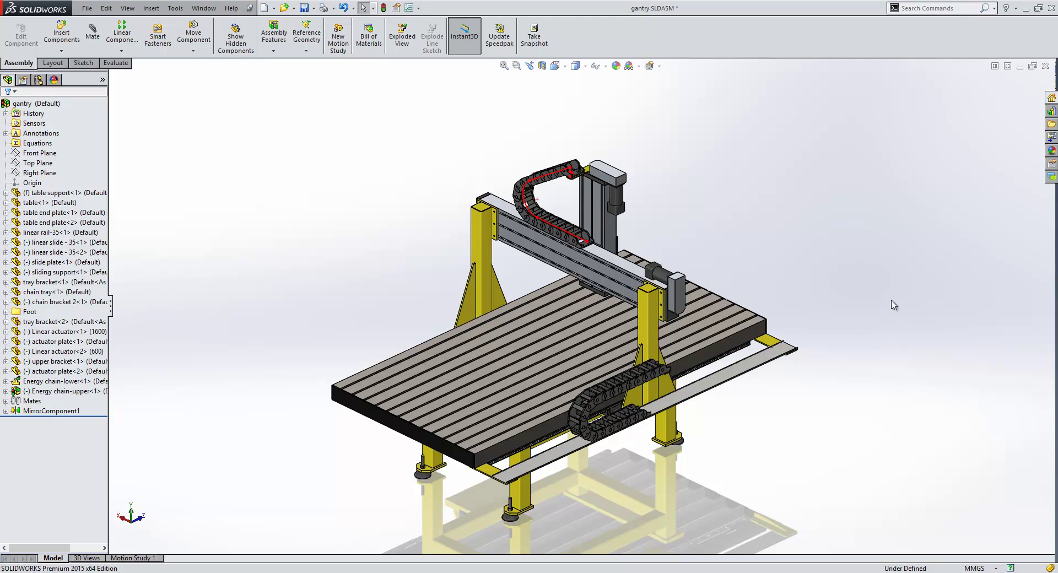
key("ctrl+Tab")
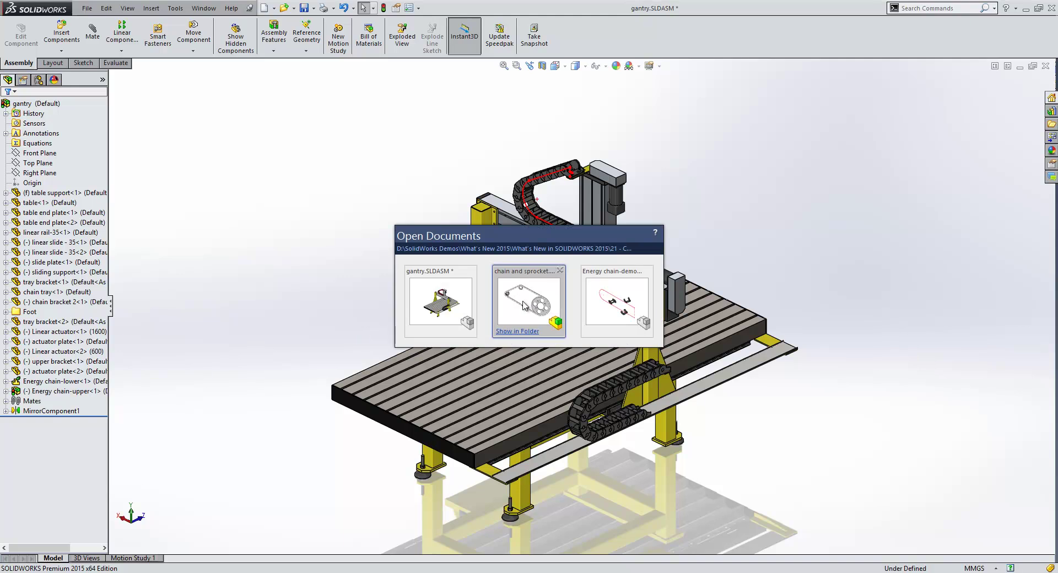
Step: Switch to Energy chain-demo.SLDASM and nudge the chain sketch loop slightly
left_click(612, 308)
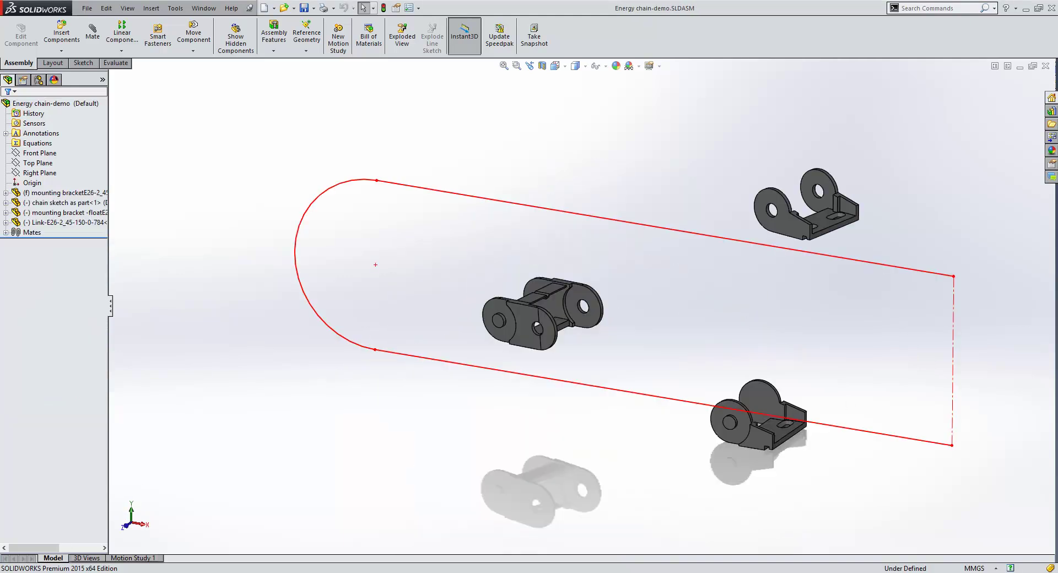
middle_click_drag(463, 378, 556, 385)
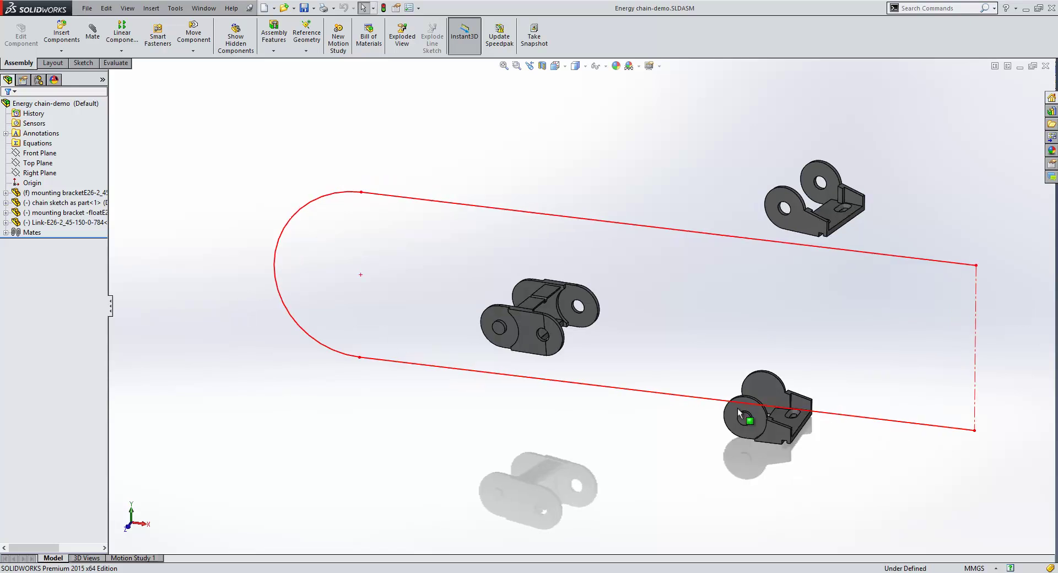
left_click(784, 419)
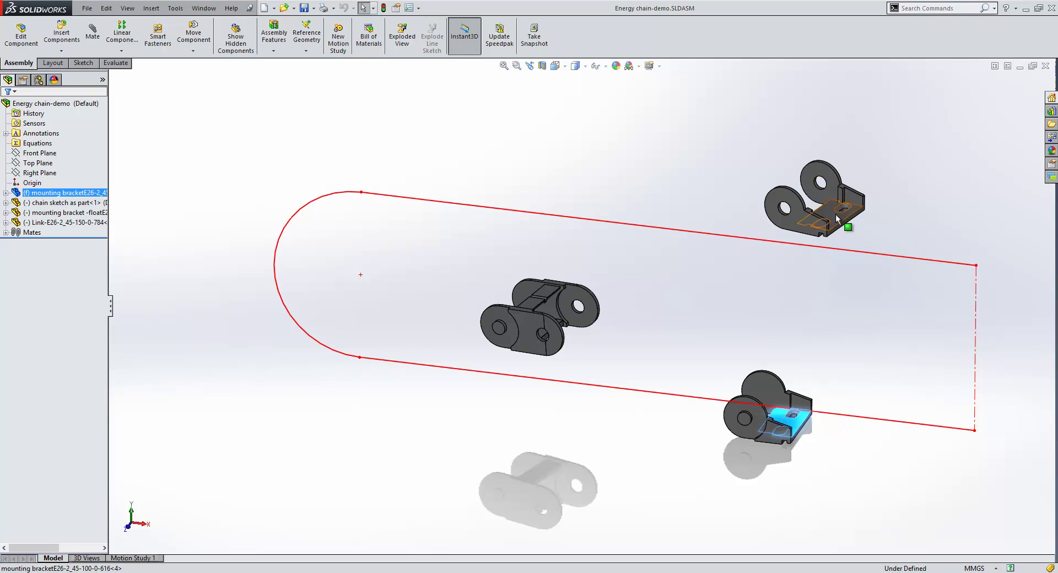
left_click(82, 203)
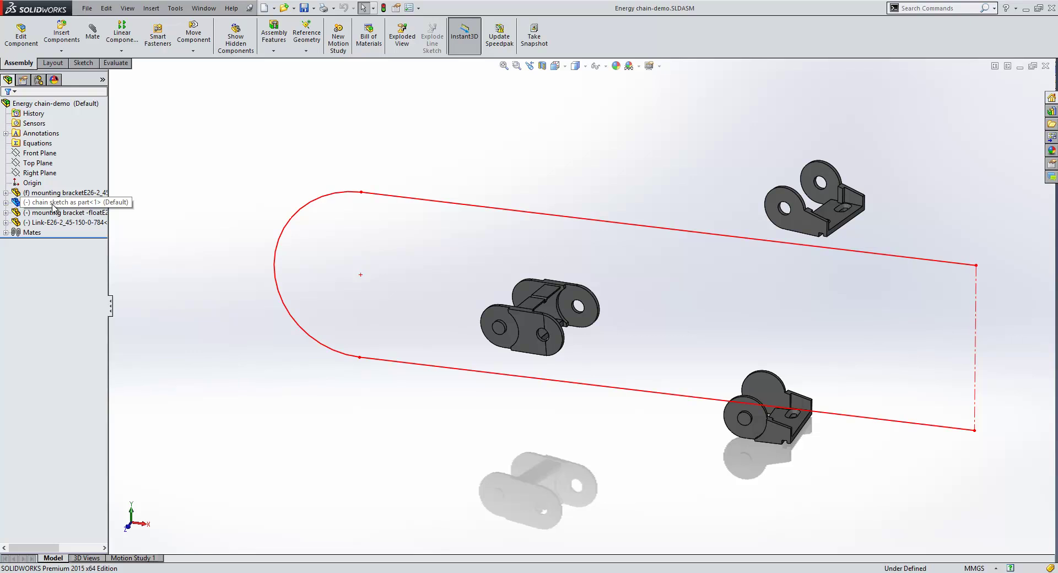
mouse_move(350, 193)
left_mouse_down()
mouse_move(802, 262)
mouse_move(196, 192)
mouse_move(454, 173)
mouse_move(780, 245)
mouse_move(579, 184)
mouse_move(280, 152)
mouse_move(299, 160)
left_mouse_up()
Step: Review the floating bracket's mates (Parallel8 to Top Plane) and the chain link's mates
left_click(63, 216)
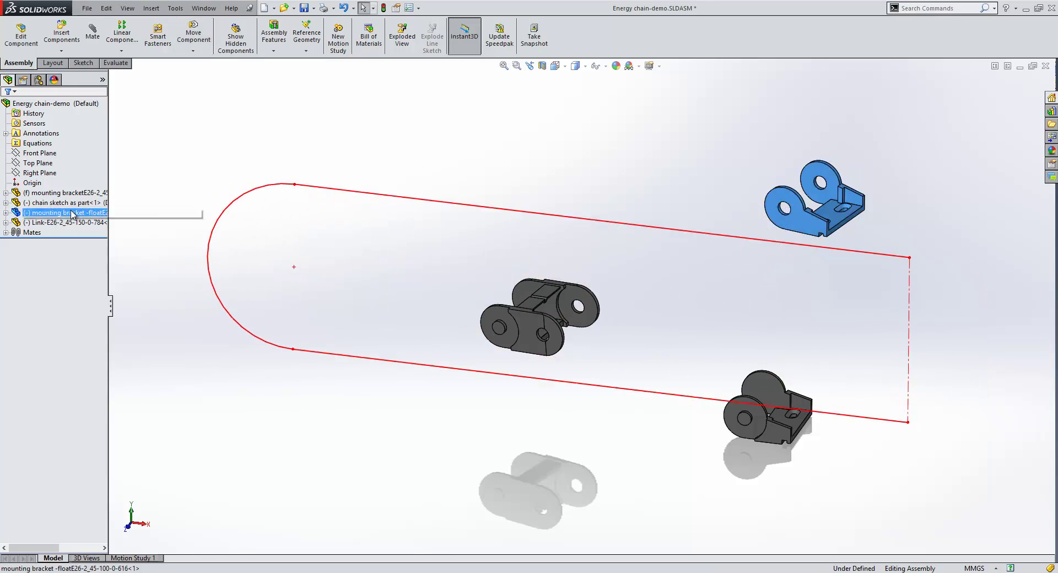
left_click(25, 88)
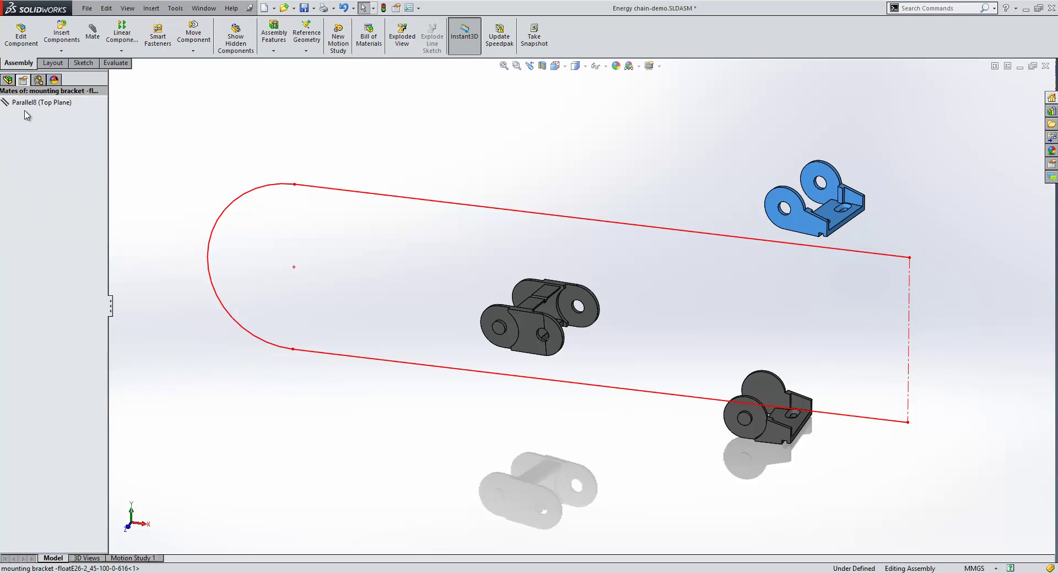
left_click(30, 104)
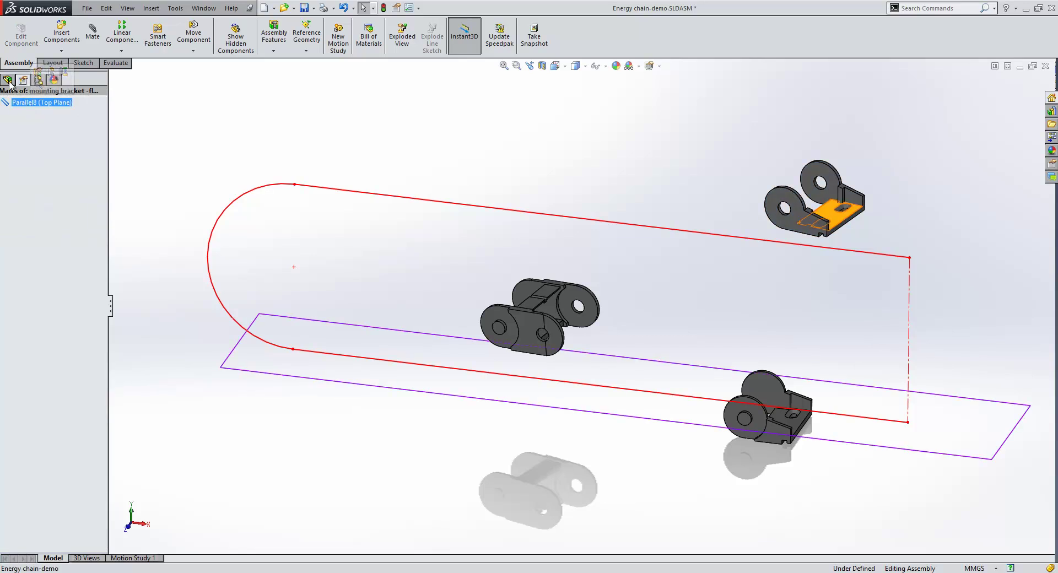
left_click(24, 110)
left_click(56, 223)
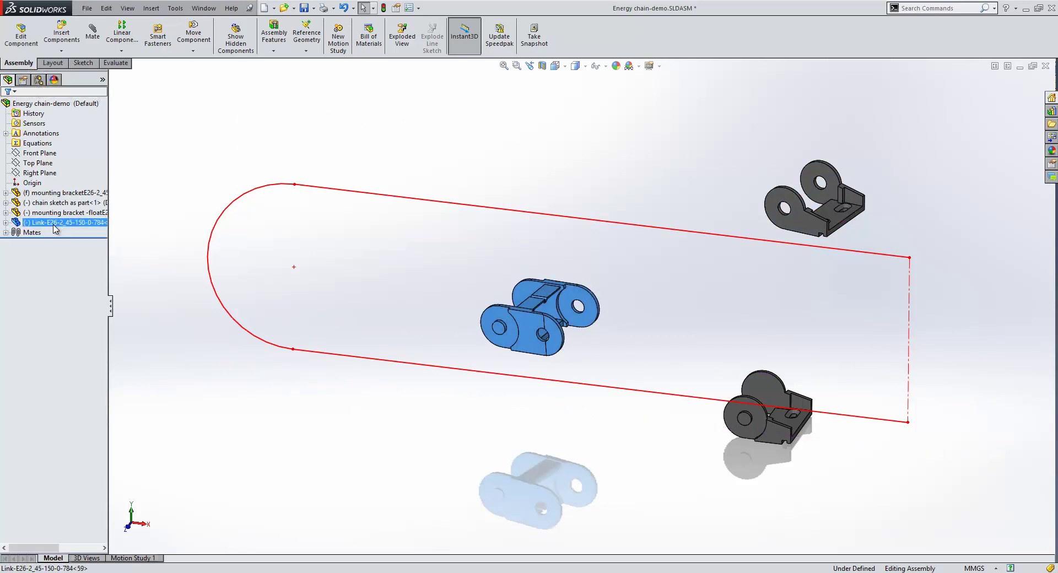
left_click(23, 81)
left_click(606, 388)
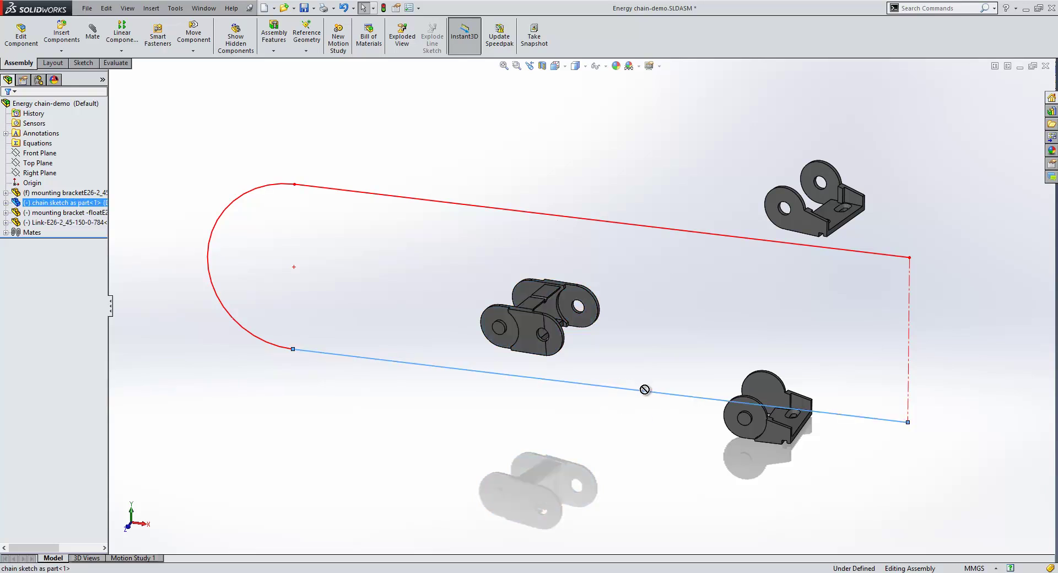
Step: Start a Chain Component Pattern from the component pattern dropdown
left_click(704, 381)
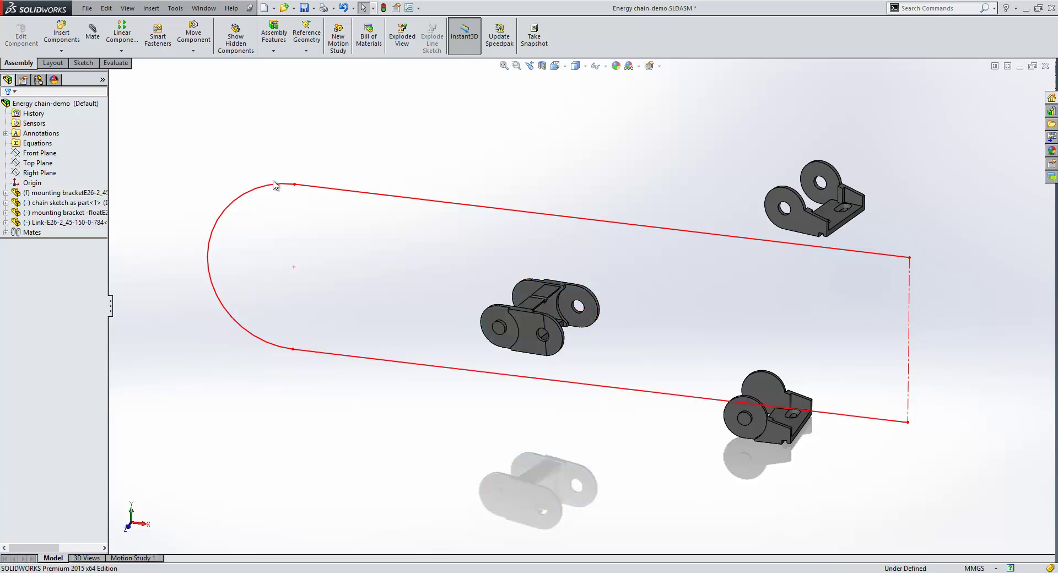
left_click(120, 51)
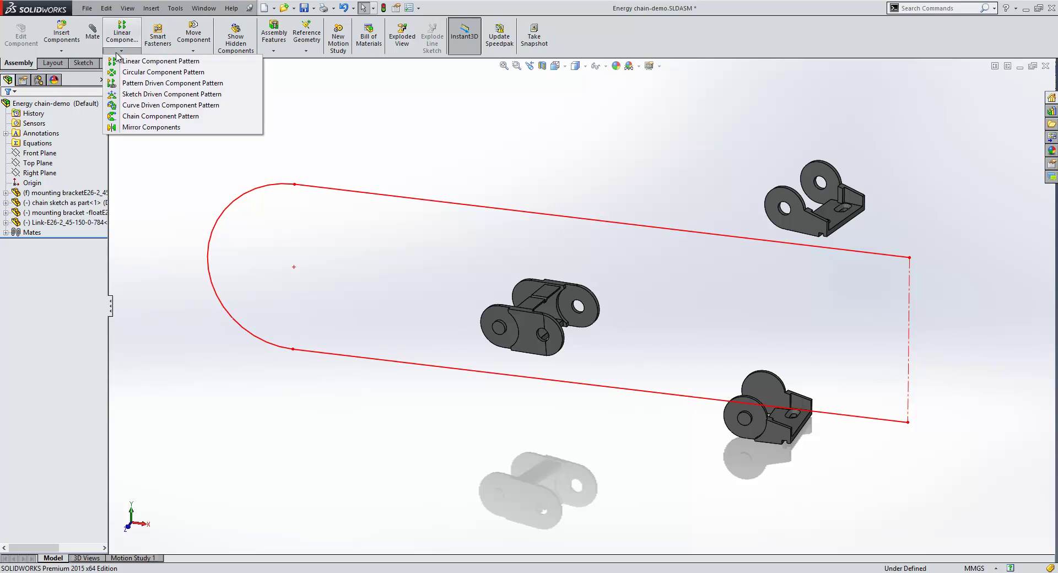
left_click(140, 118)
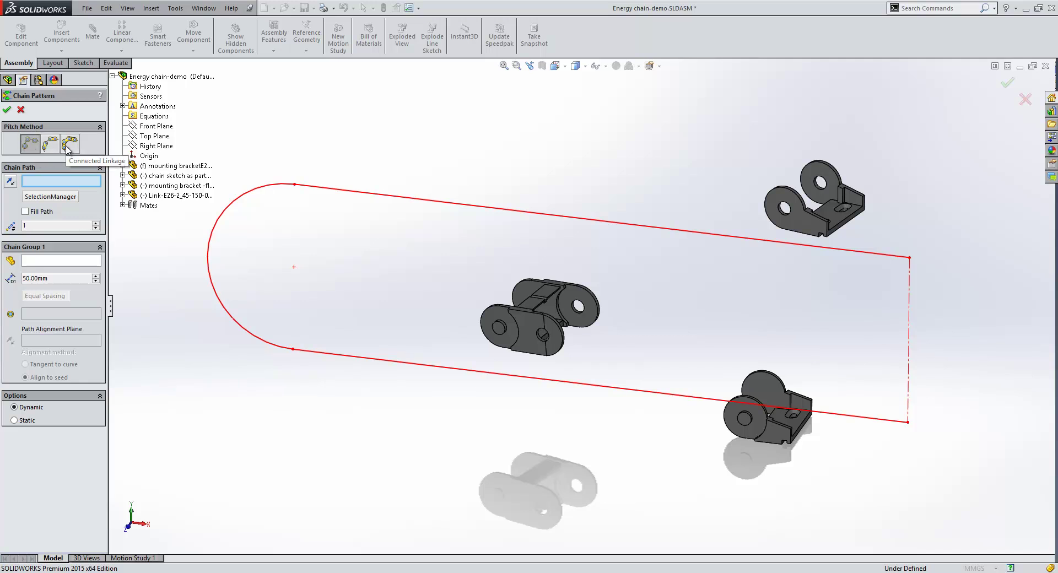
Step: Set the chain sketch's open loop as the chain path and enable Fill Path
left_click(37, 196)
left_click(333, 190)
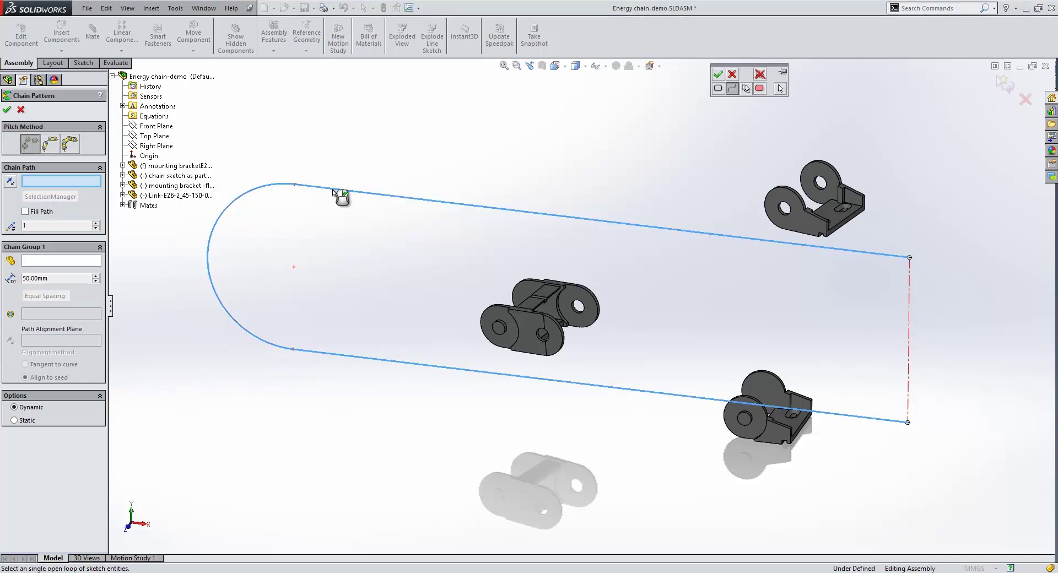
right_click(333, 190)
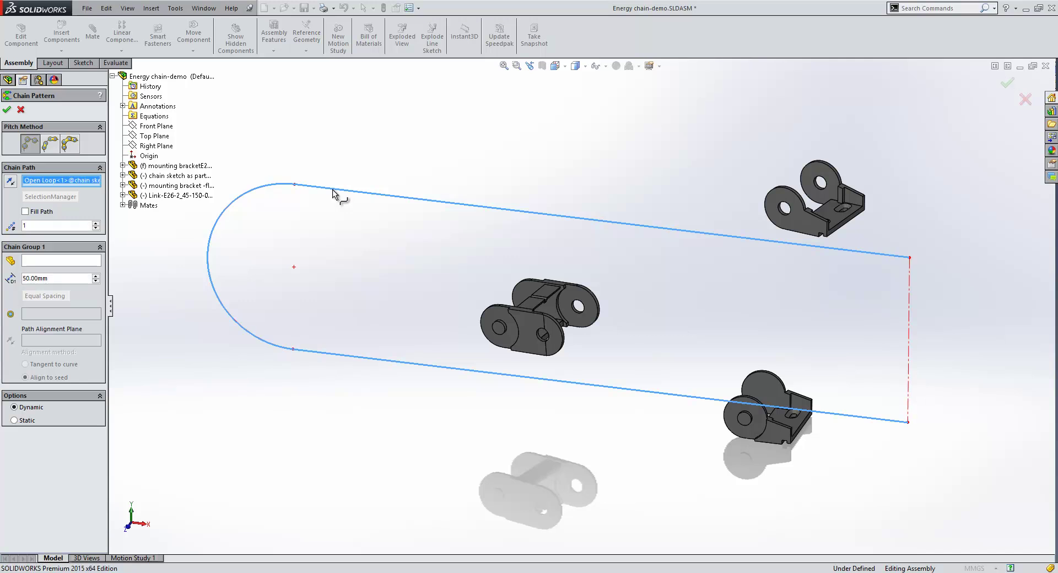
double_click(37, 225)
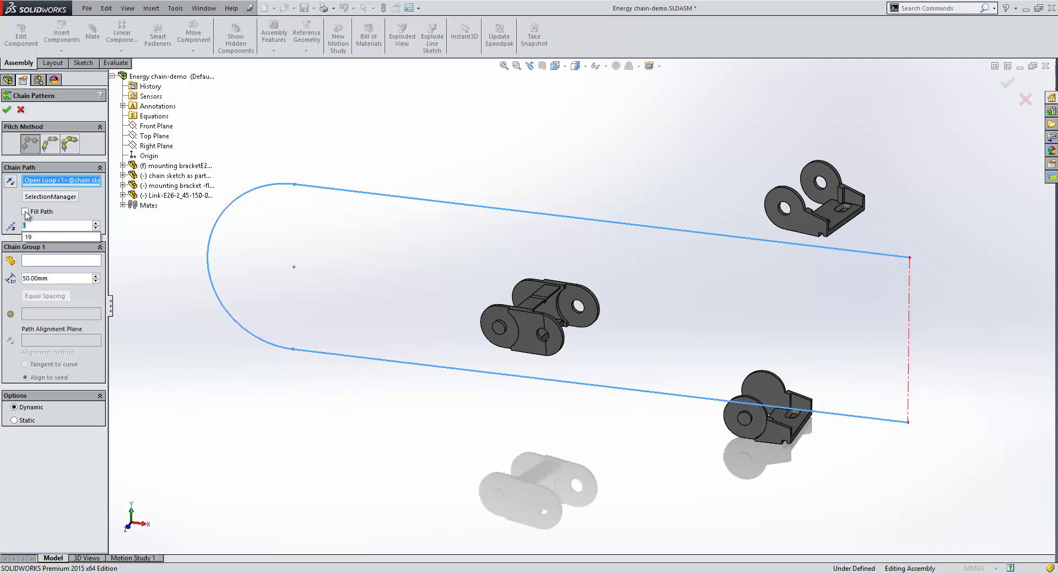
left_click(29, 228)
left_click(25, 212)
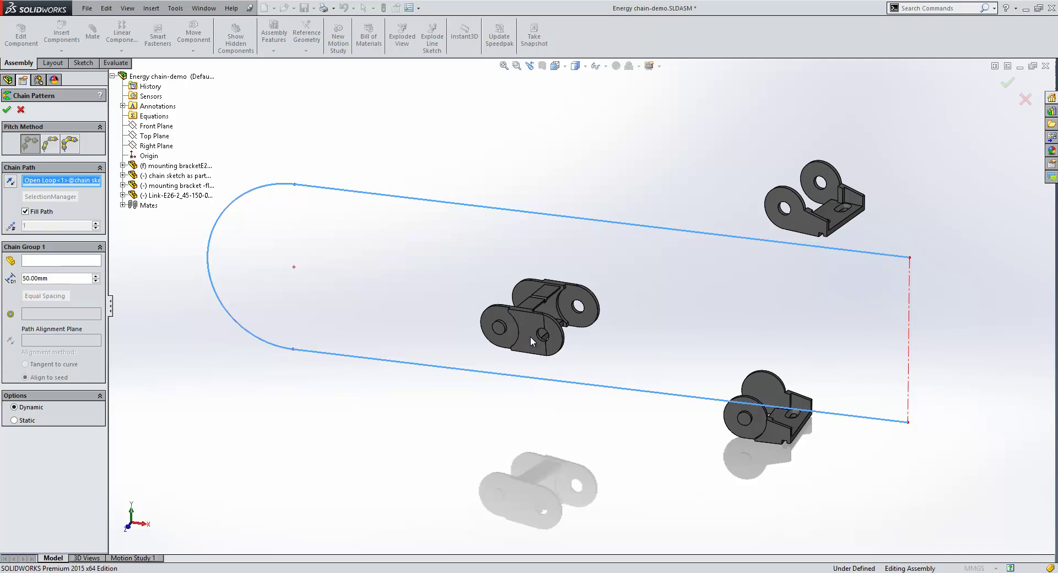
Step: Pattern the middle link at 50.00mm pitch, using its circular edge as Path Link
left_click(535, 330)
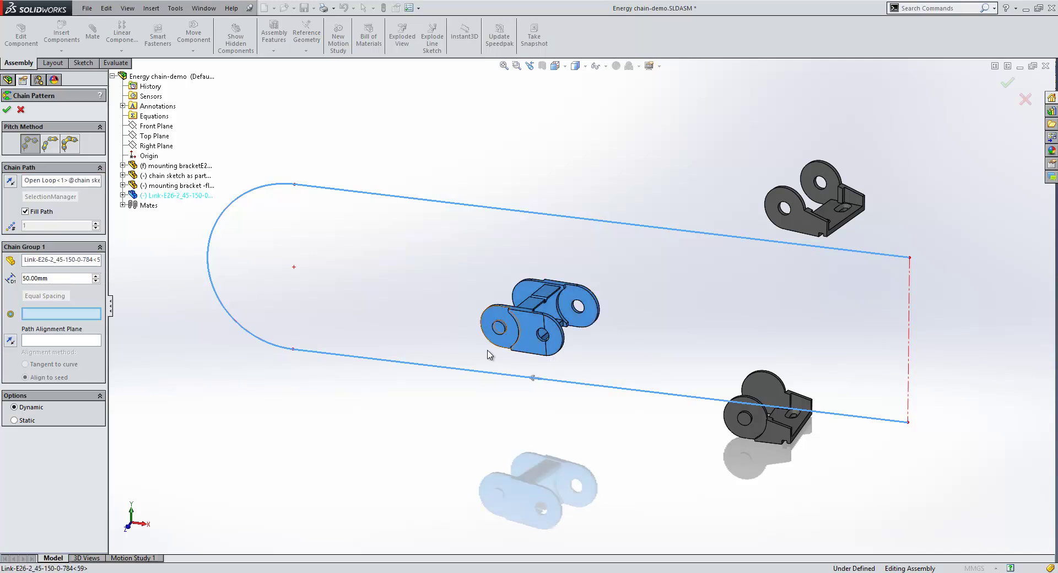
double_click(59, 280)
left_click(561, 349)
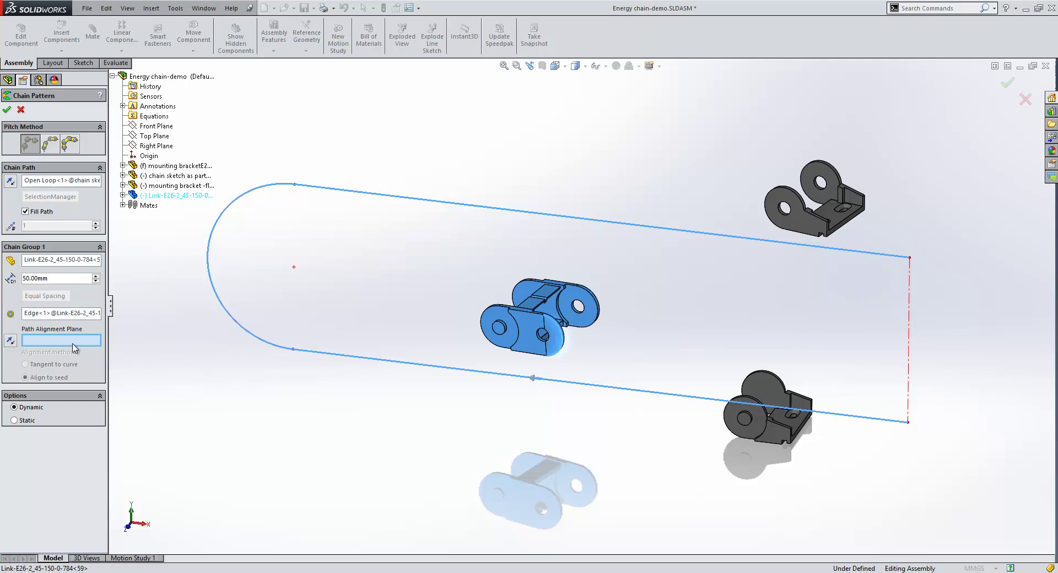
Step: Use the link's Front Plane as Path Alignment Plane and create the 27-link ChainPattern1
left_click(123, 195)
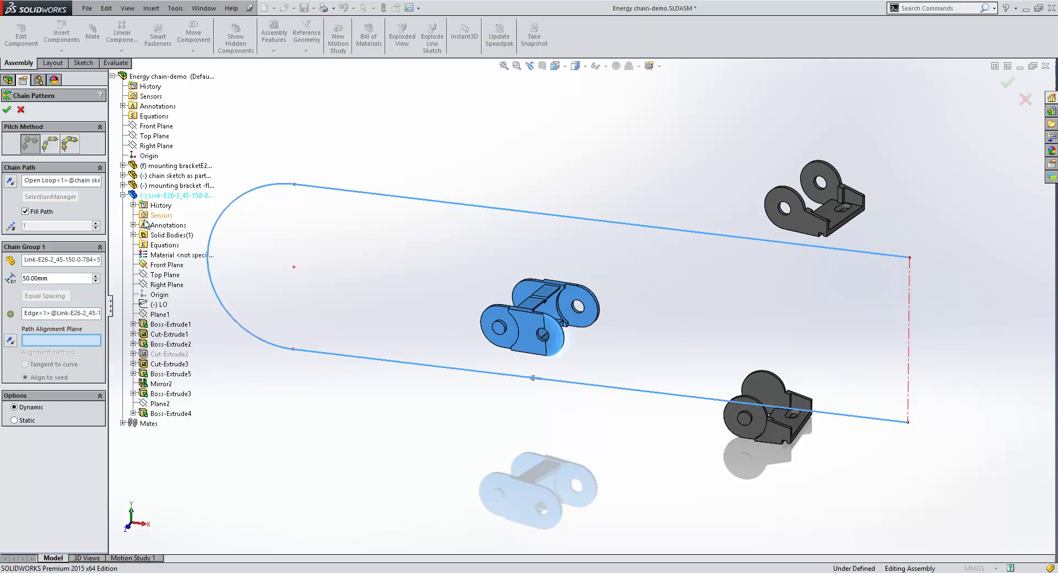
left_click(167, 265)
left_click(123, 196)
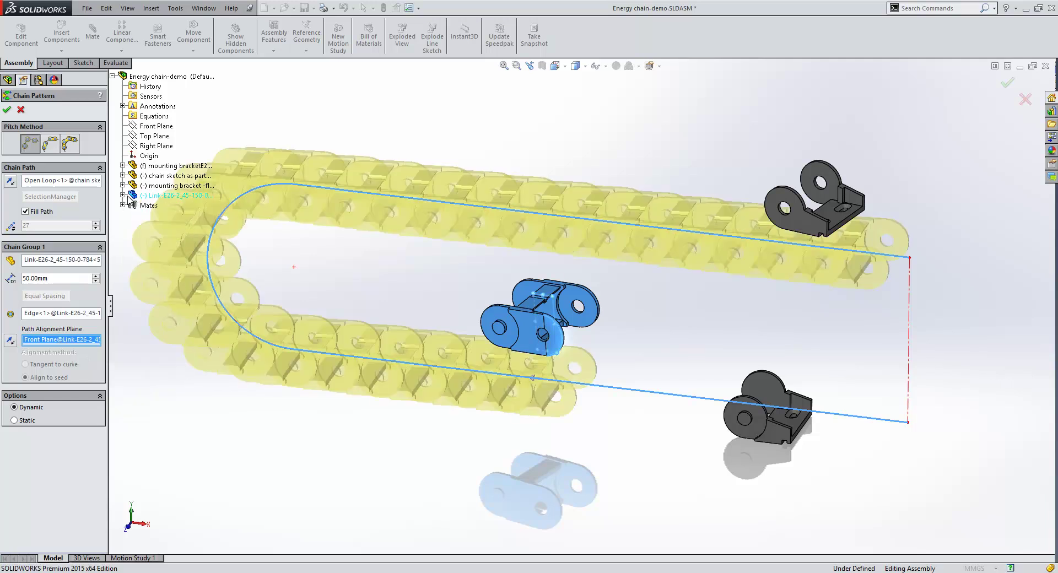
key("ctrl+1")
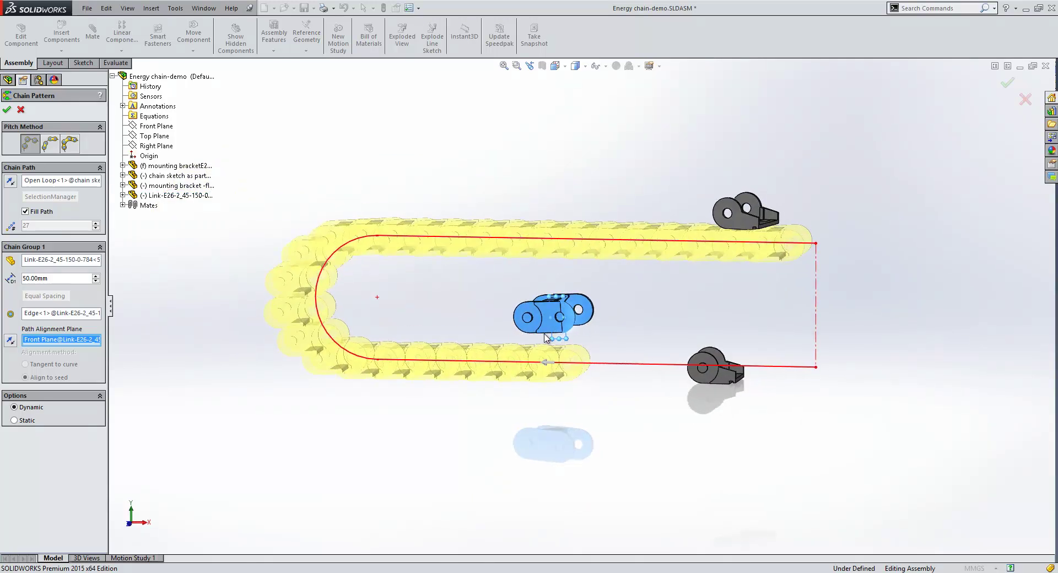
scroll(535, 341, "down", 3)
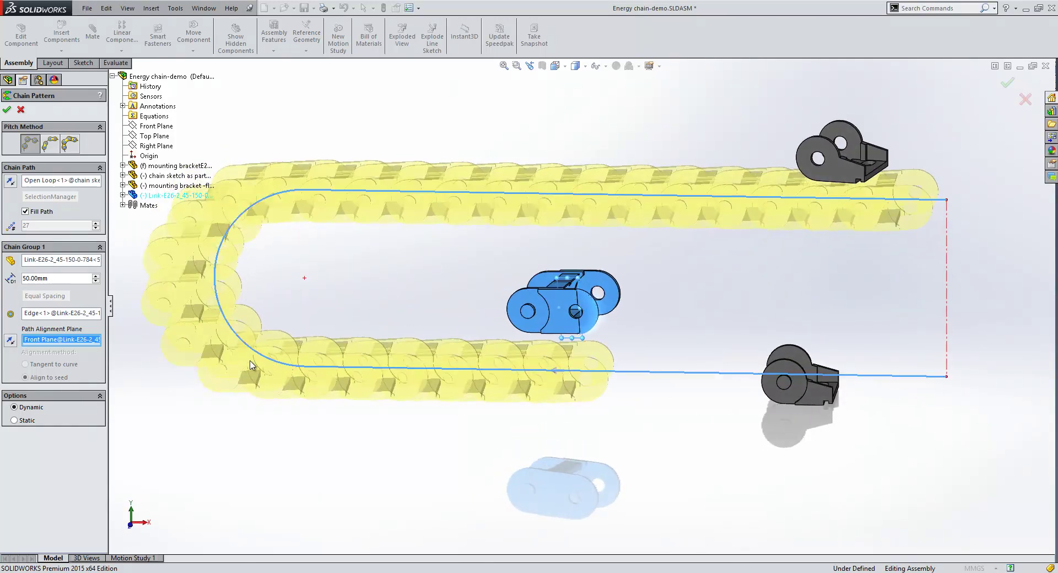
left_click(7, 110)
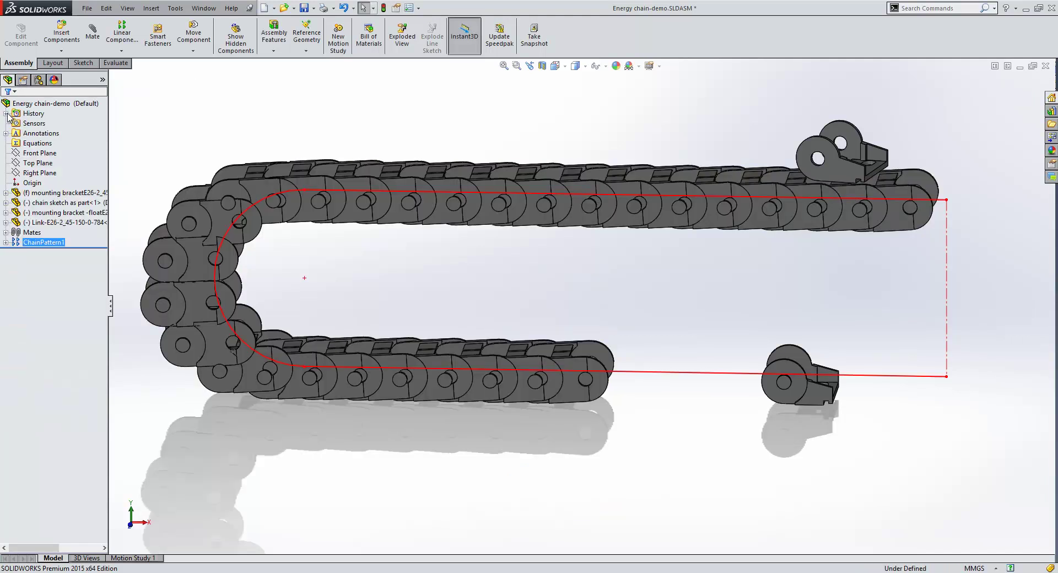
Step: Test-drag a link from an angled view and check the top sketch line's length
middle_click_drag(450, 304, 425, 309)
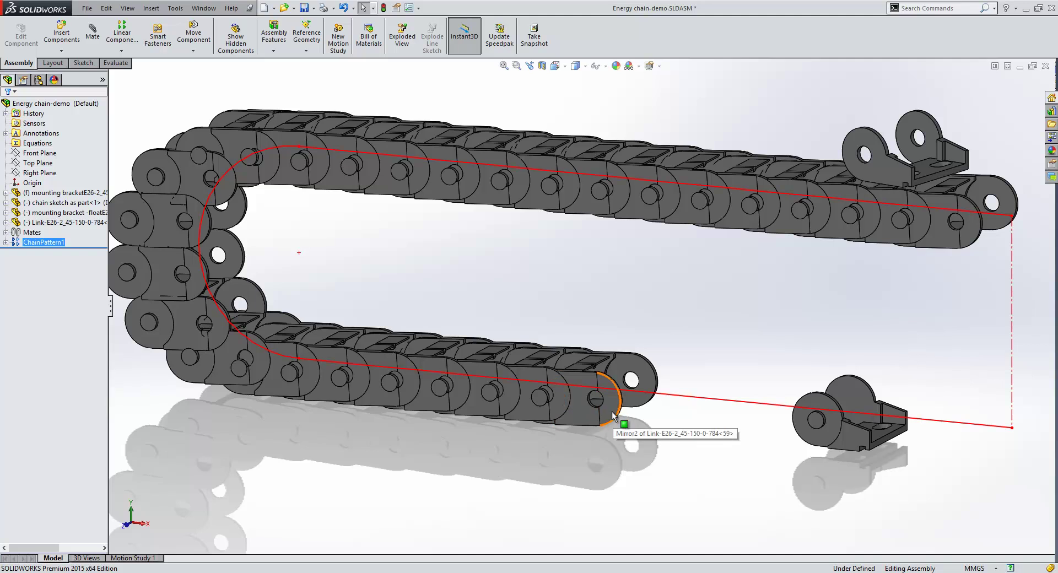
middle_click_drag(595, 426, 617, 416)
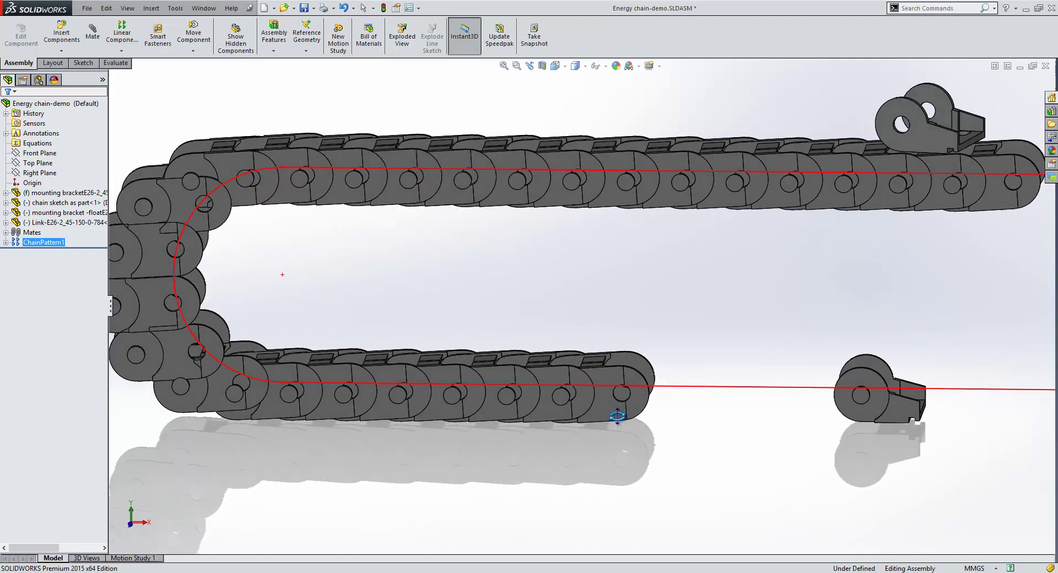
mouse_move(603, 414)
left_mouse_down()
mouse_move(627, 424)
mouse_move(613, 418)
left_mouse_up()
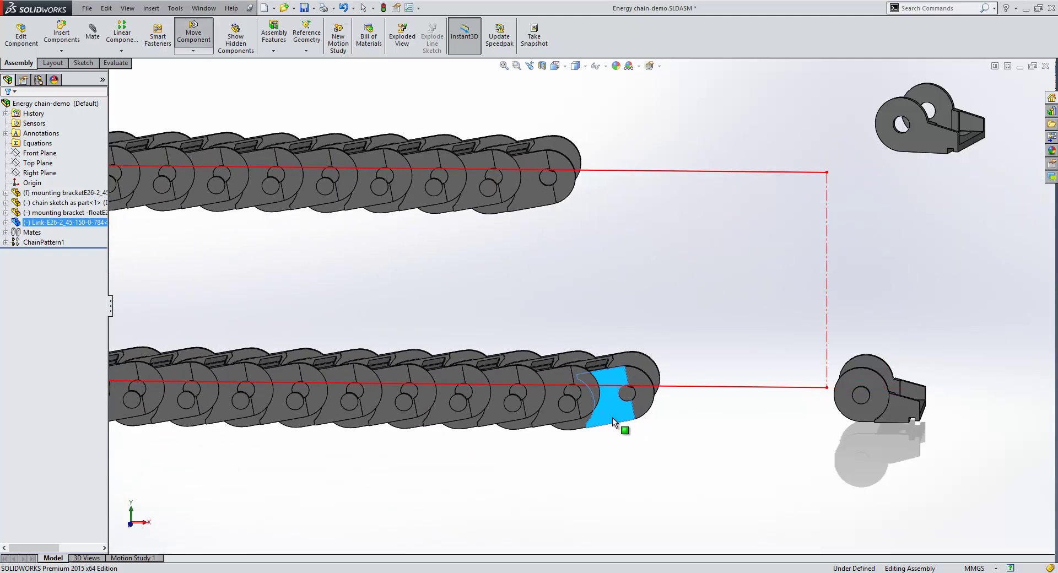
left_click(654, 172)
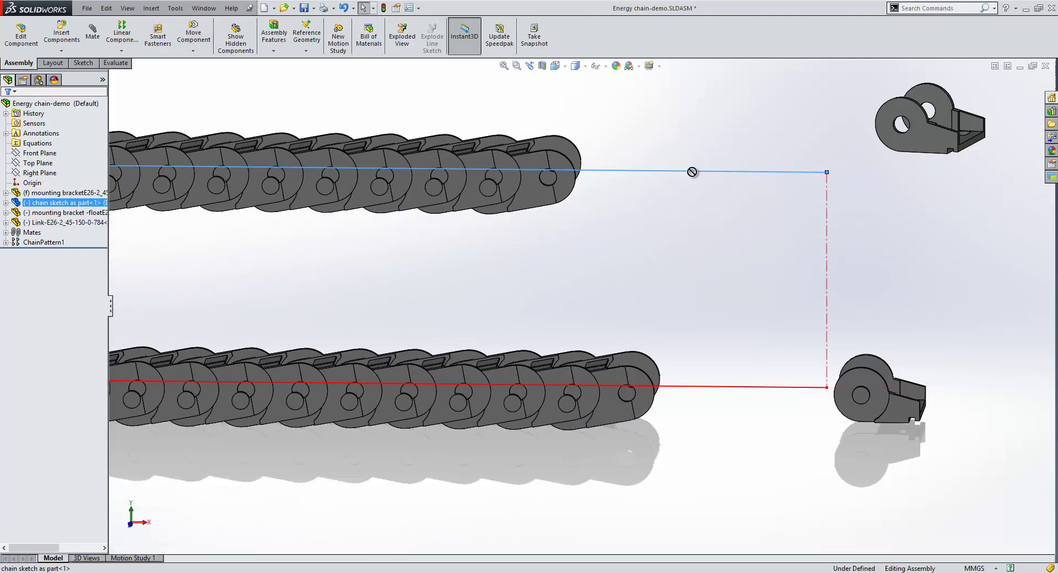
Step: Fix the chain sketch part, then drag the end link to flex the chain
right_click(58, 206)
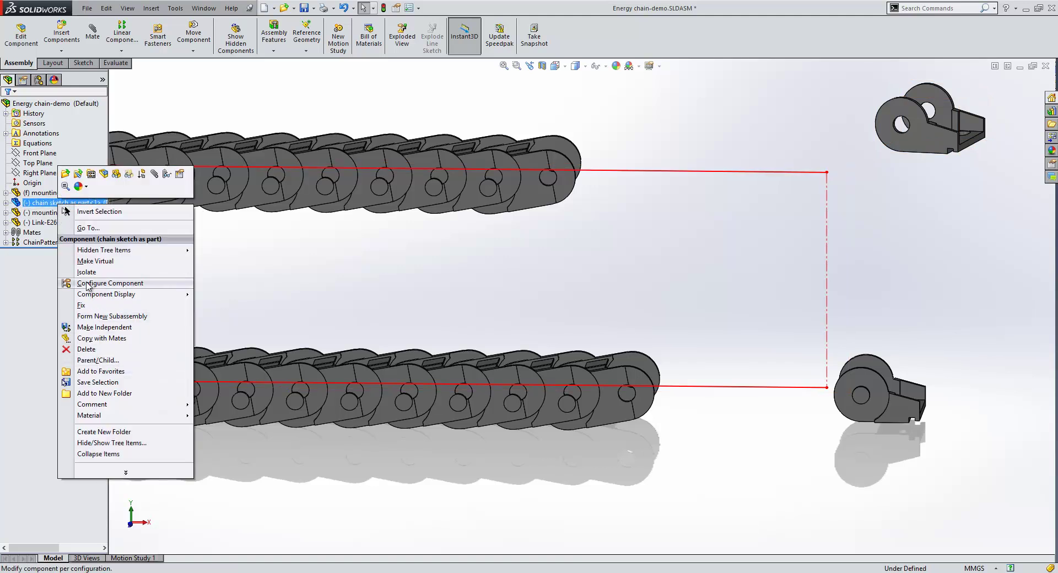
left_click(81, 306)
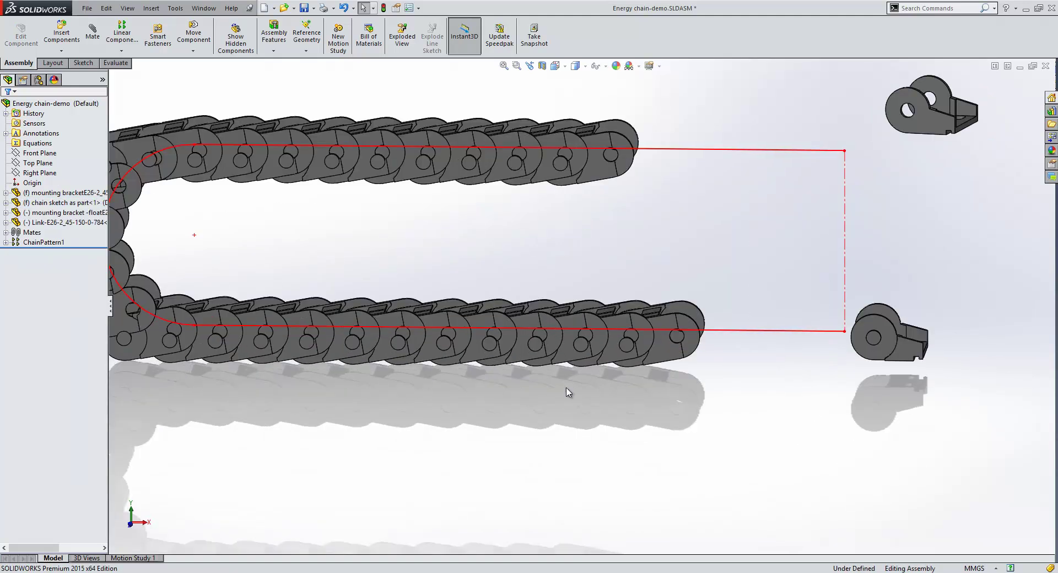
left_click_drag(655, 365, 700, 342)
key("f")
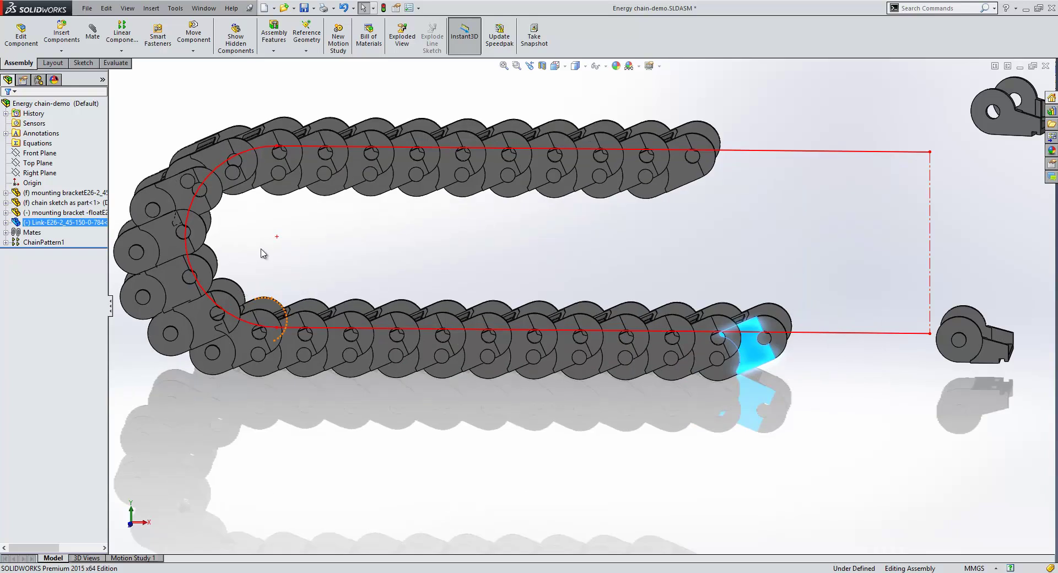
middle_click_drag(271, 245, 318, 259)
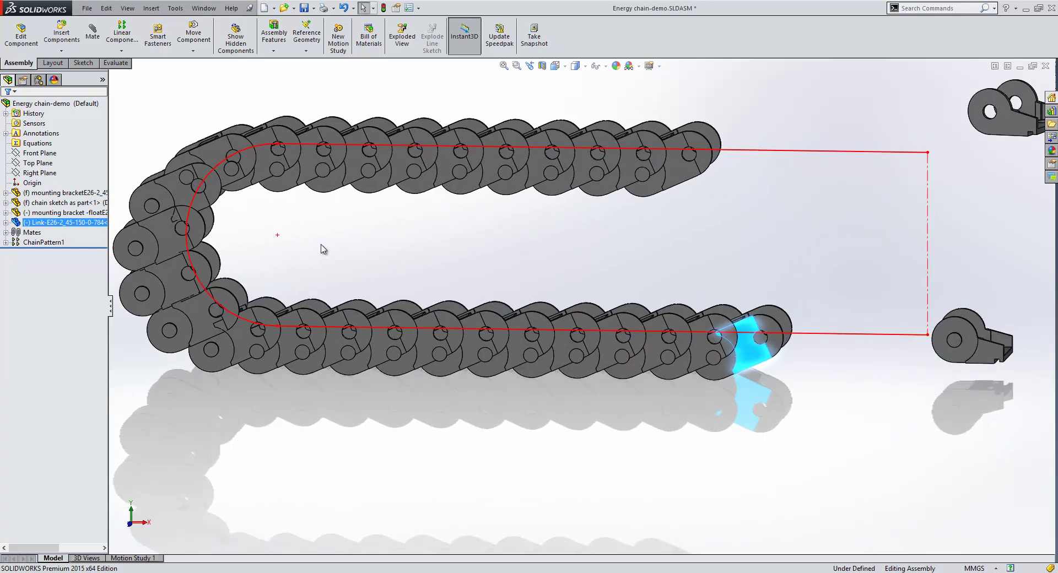
Step: Edit ChainPattern1 to use Distance Linkage pitch with 100mm spacing
right_click(58, 243)
left_click(64, 210)
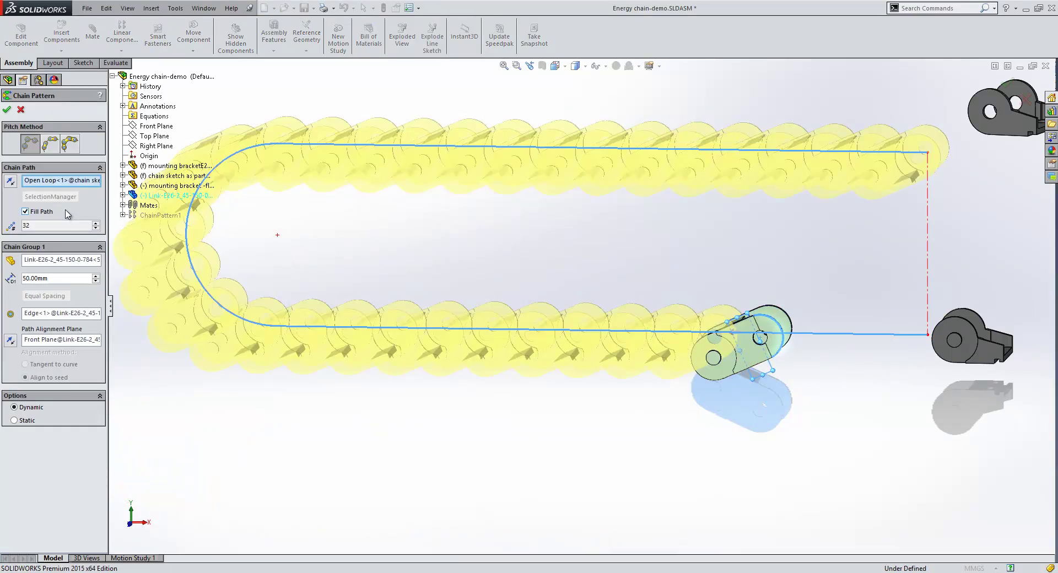
left_click(50, 144)
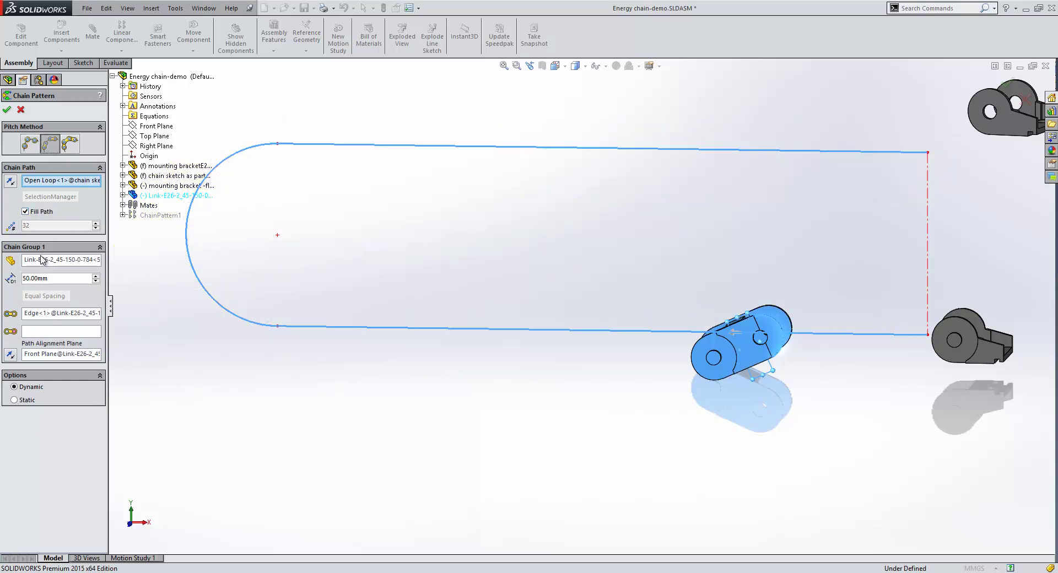
left_click_drag(39, 278, 9, 289)
type("100")
key("Return")
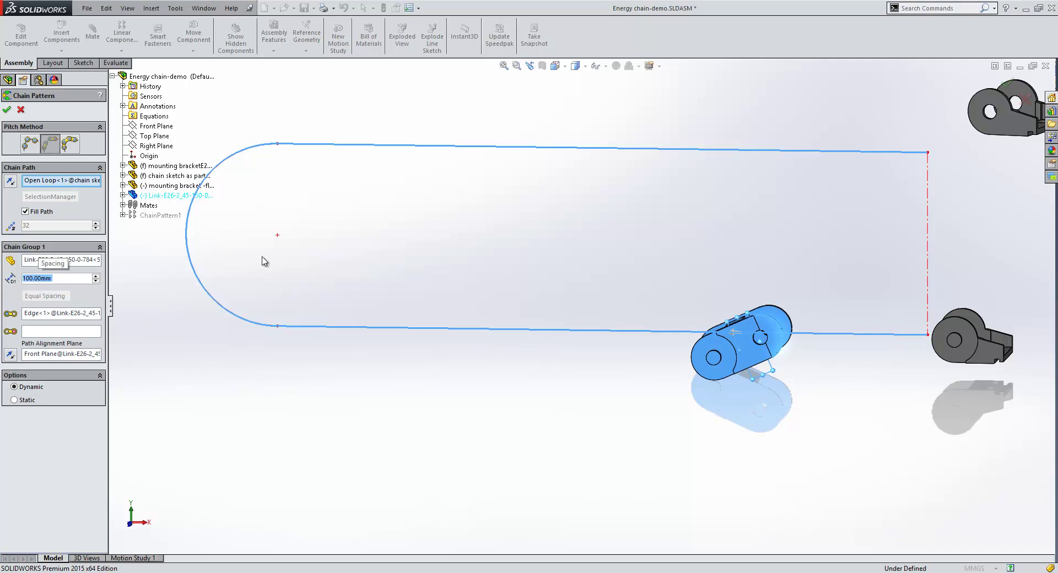
Step: Set the link's second edge as Path Link 2, apply, and test-slide the links
left_click(40, 335)
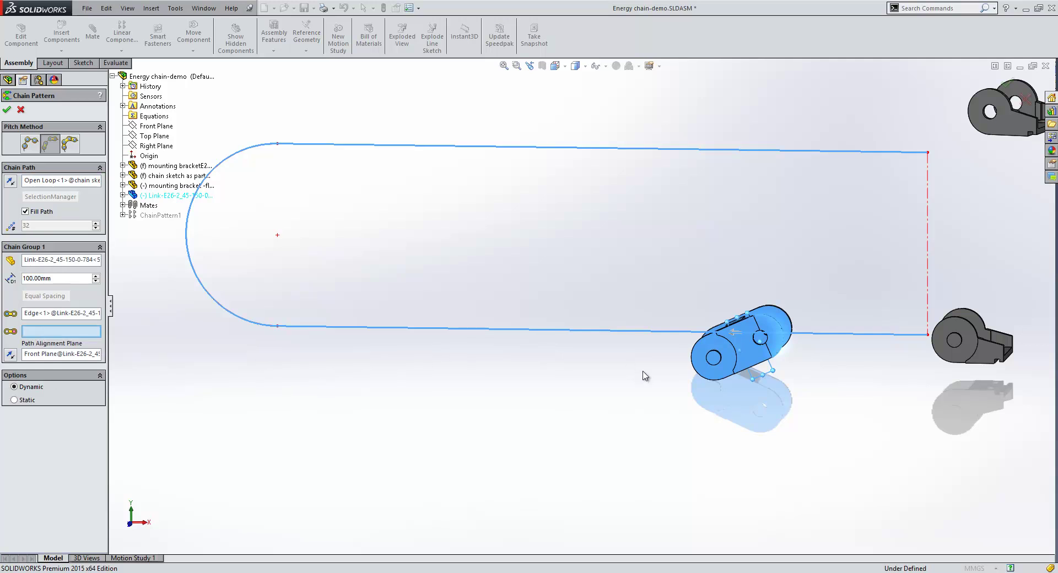
left_click(709, 389)
middle_click_drag(669, 380, 678, 386)
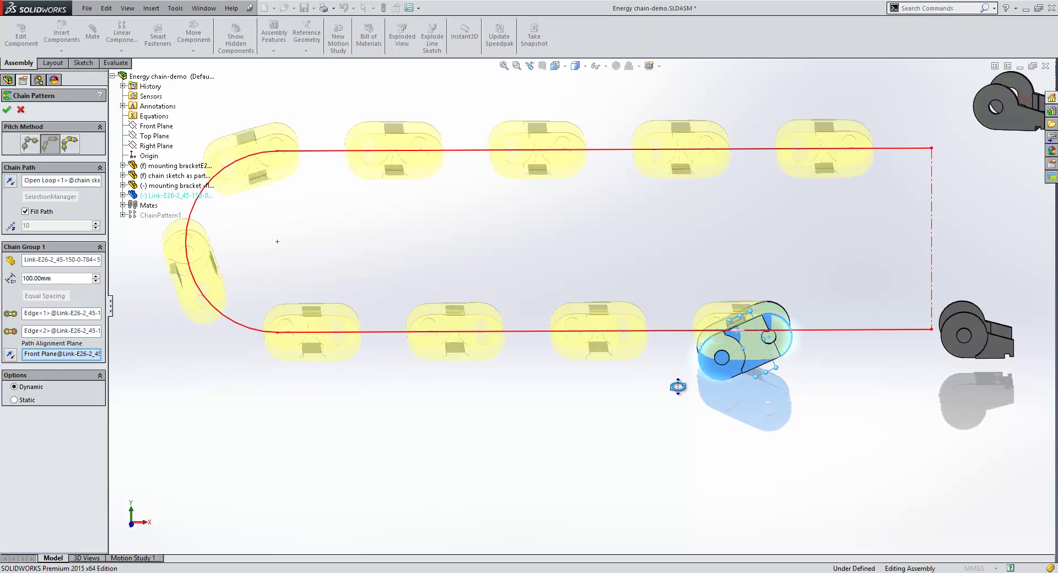
left_click(7, 110)
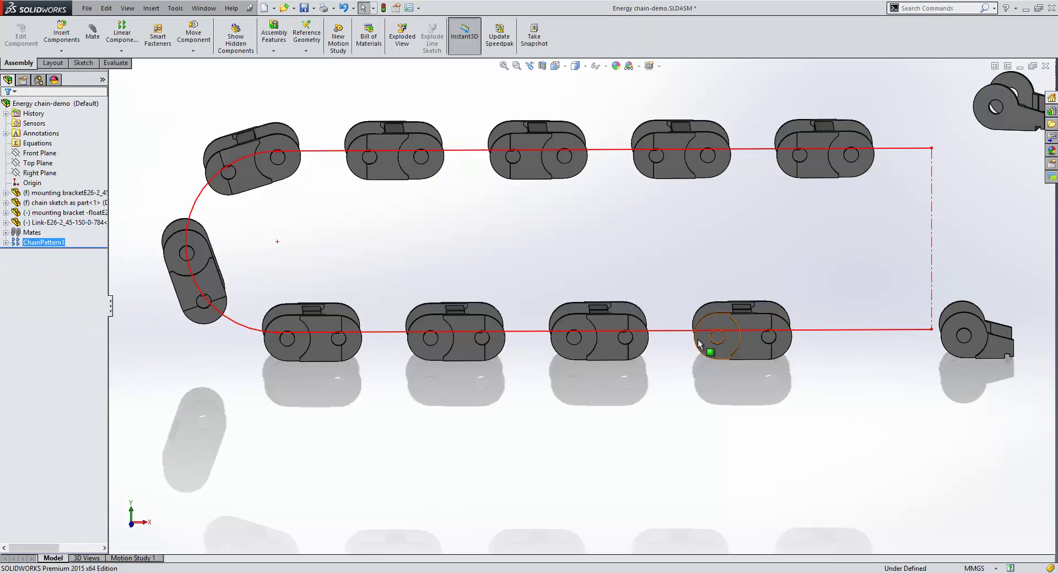
left_click_drag(689, 336, 725, 338)
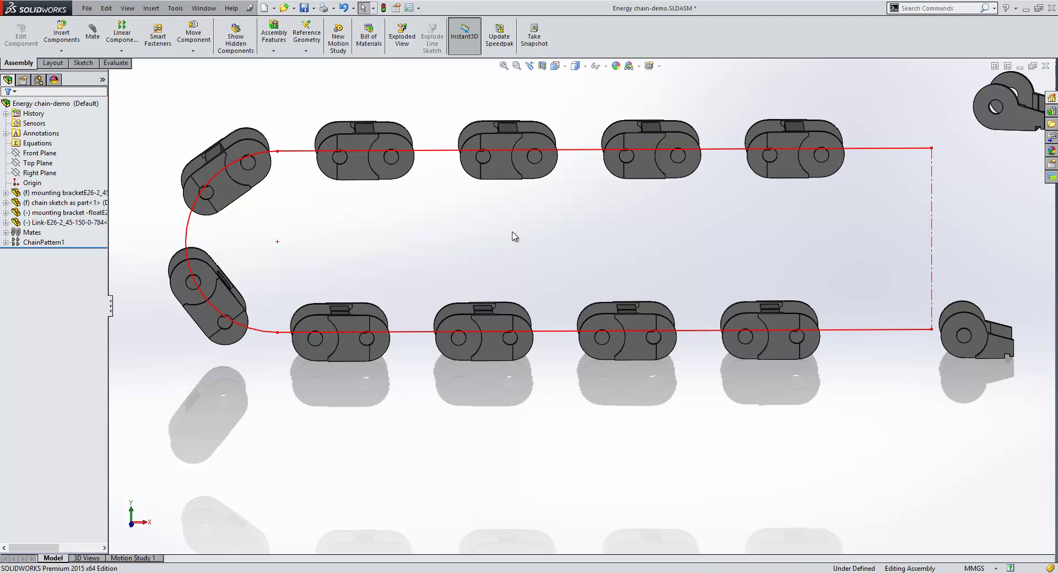
right_click(42, 243)
Step: Switch the chain pattern to Connected Linkage, turn off Fill Path, and set 19 instances
left_click(48, 216)
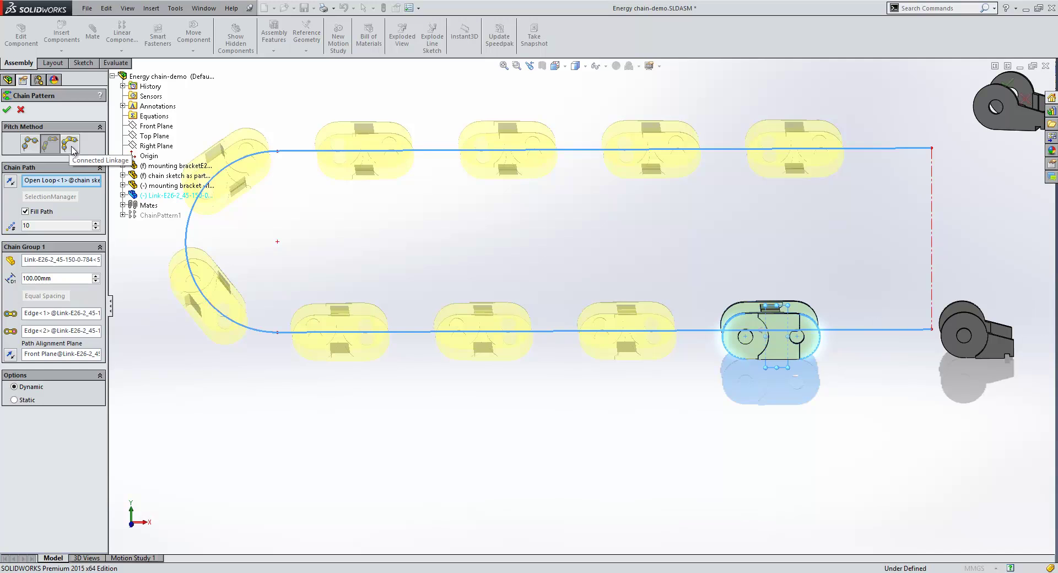
left_click(72, 149)
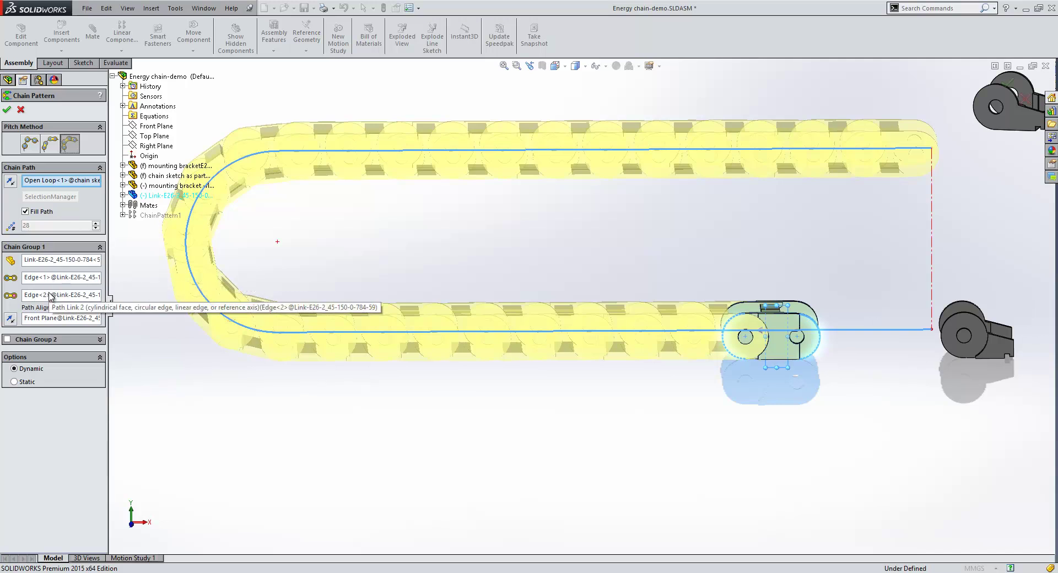
left_click(25, 211)
type("19")
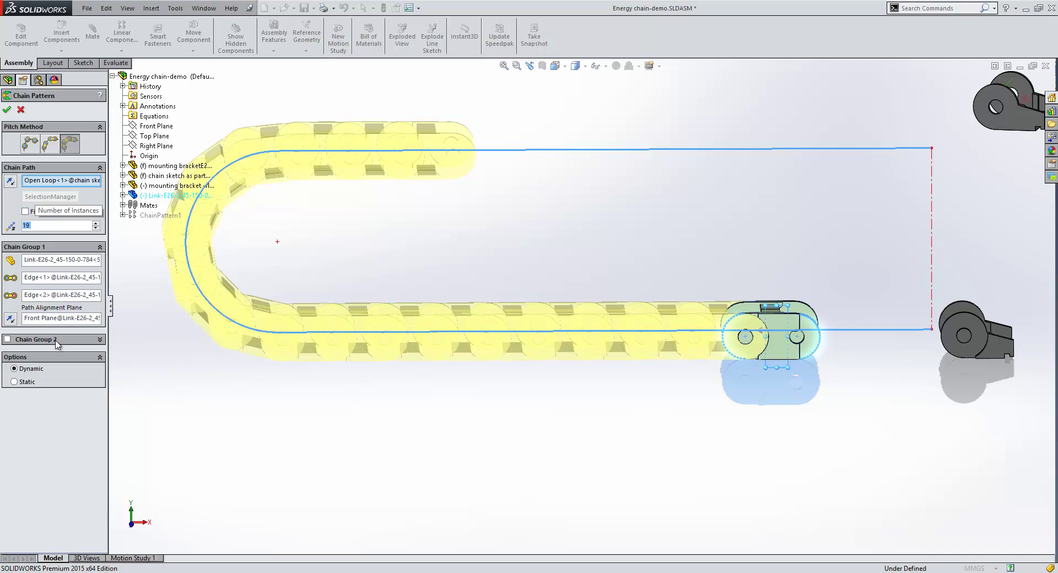
Step: Apply the 19-link chain pattern and test-drag its end link
left_click(7, 109)
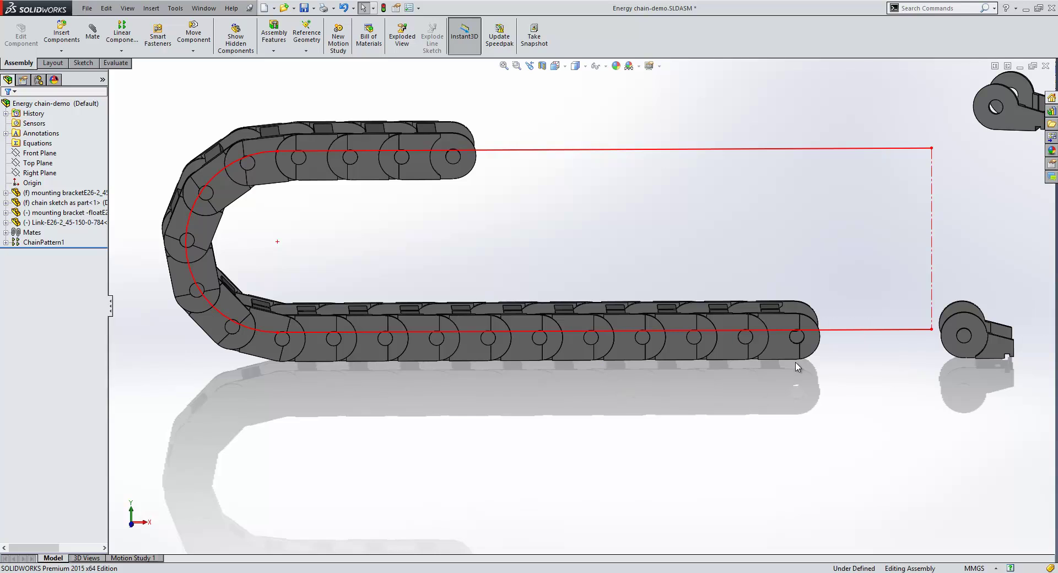
left_click_drag(807, 356, 742, 366)
key("f")
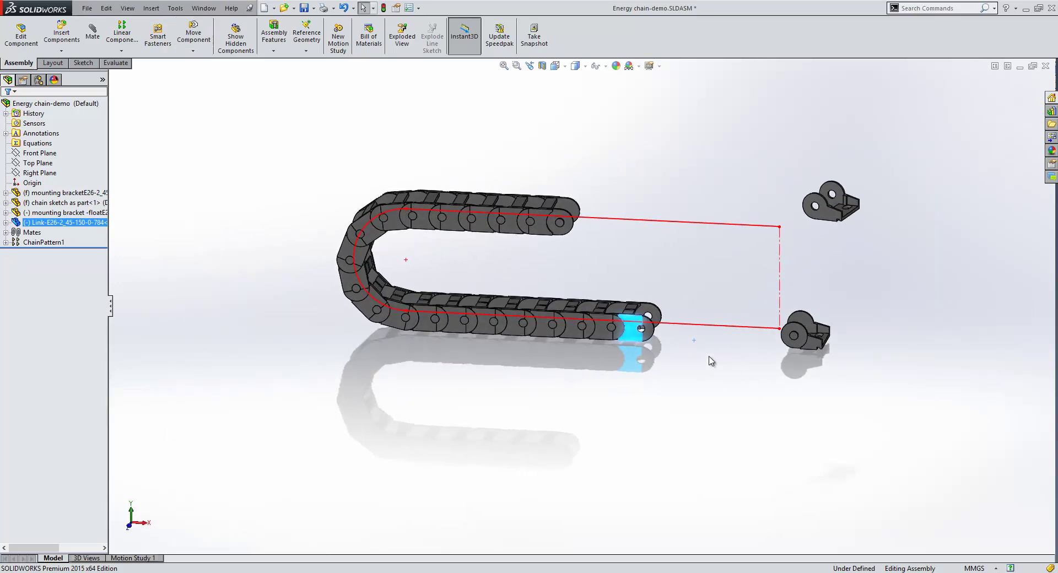
scroll(709, 333, "down", 3)
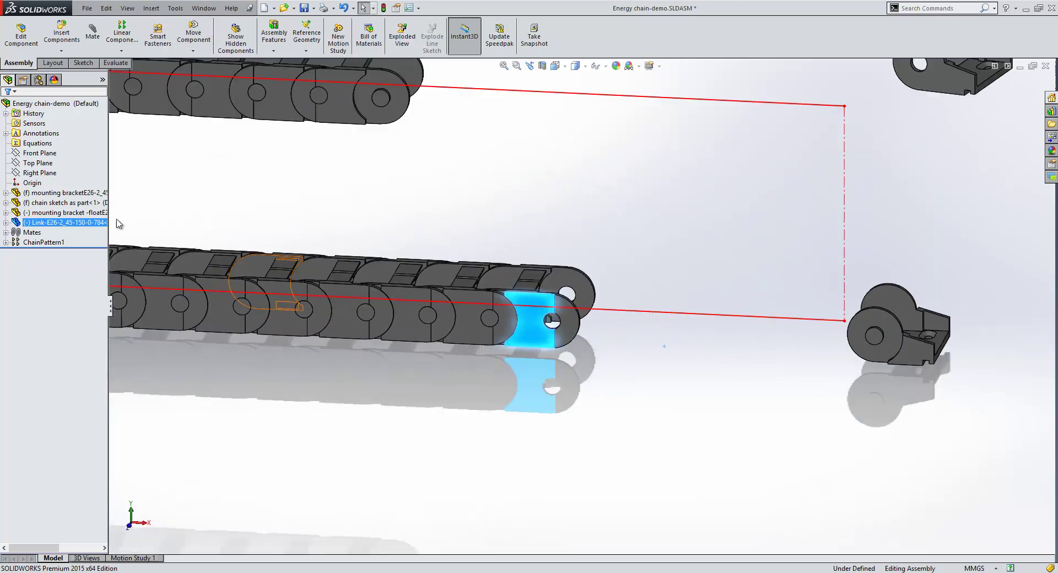
Step: Float the chain sketch part and bend the chain into a U toward the bracket
right_click(53, 202)
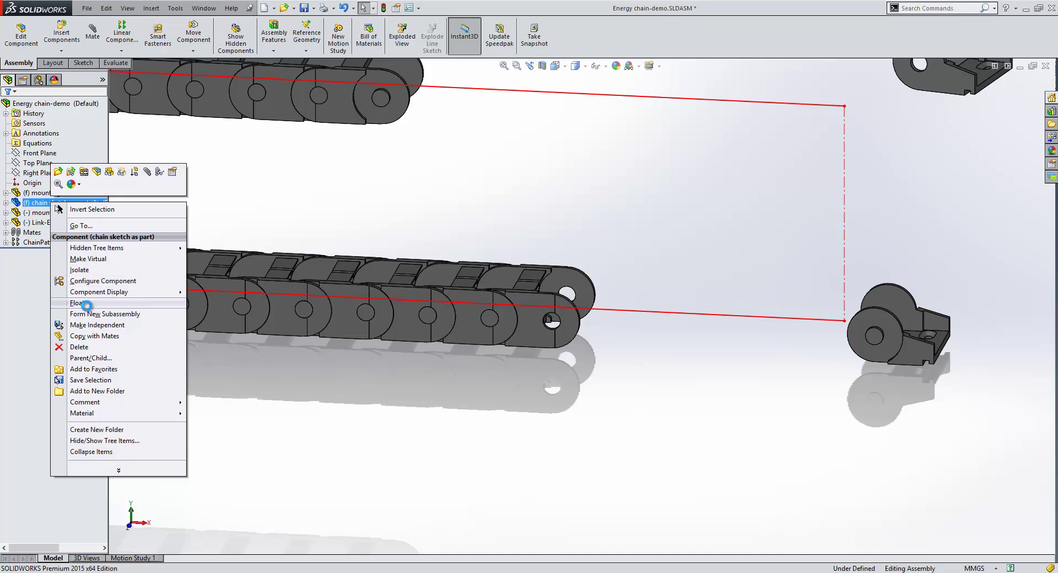
left_click(86, 306)
left_click_drag(567, 342, 887, 343)
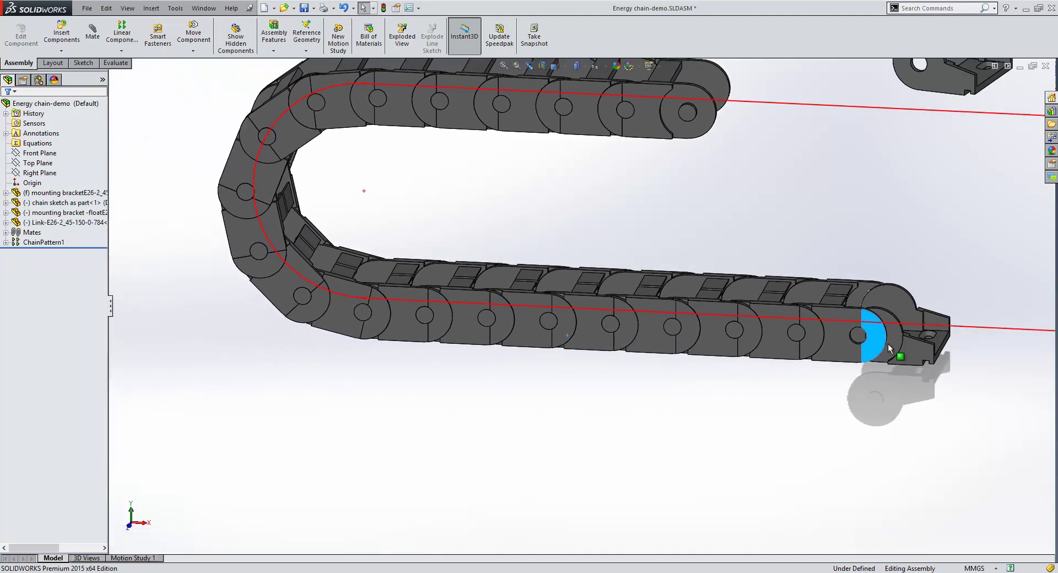
scroll(852, 318, "down", 8)
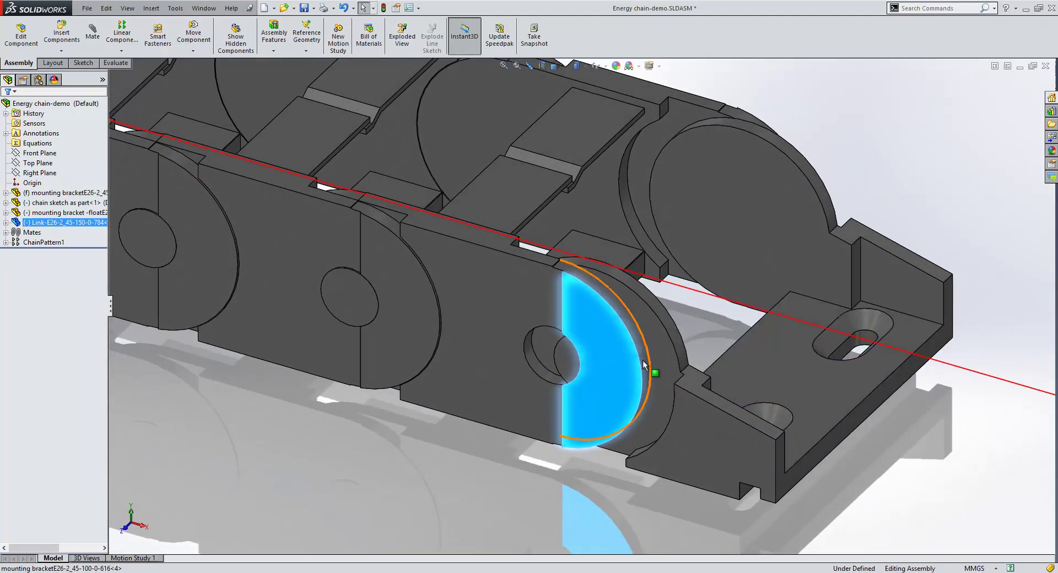
scroll(650, 359, "down", 5)
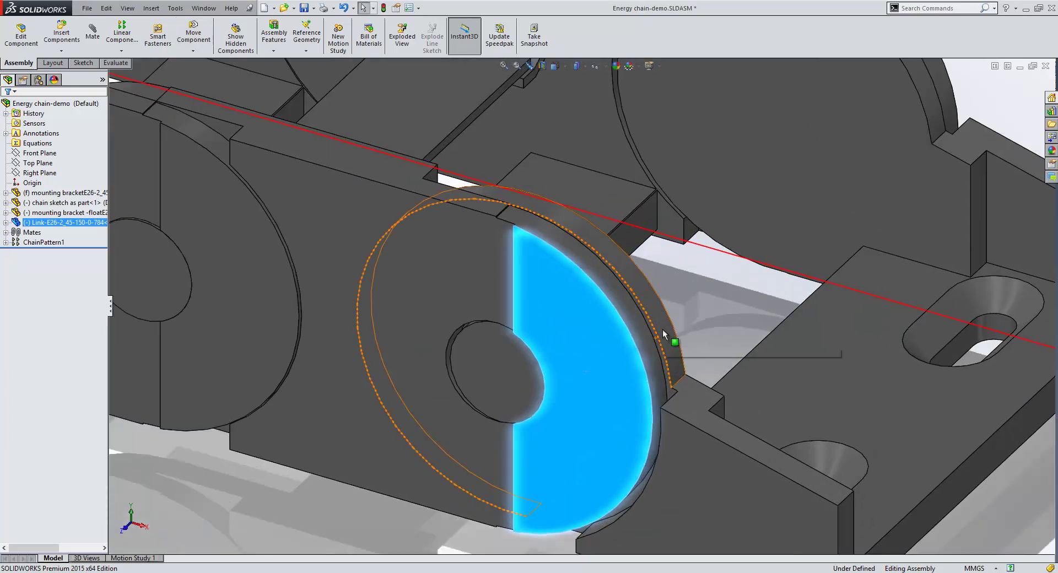
Step: Mate the chain's end link to the bracket's rim face
left_click(662, 330, "ctrl")
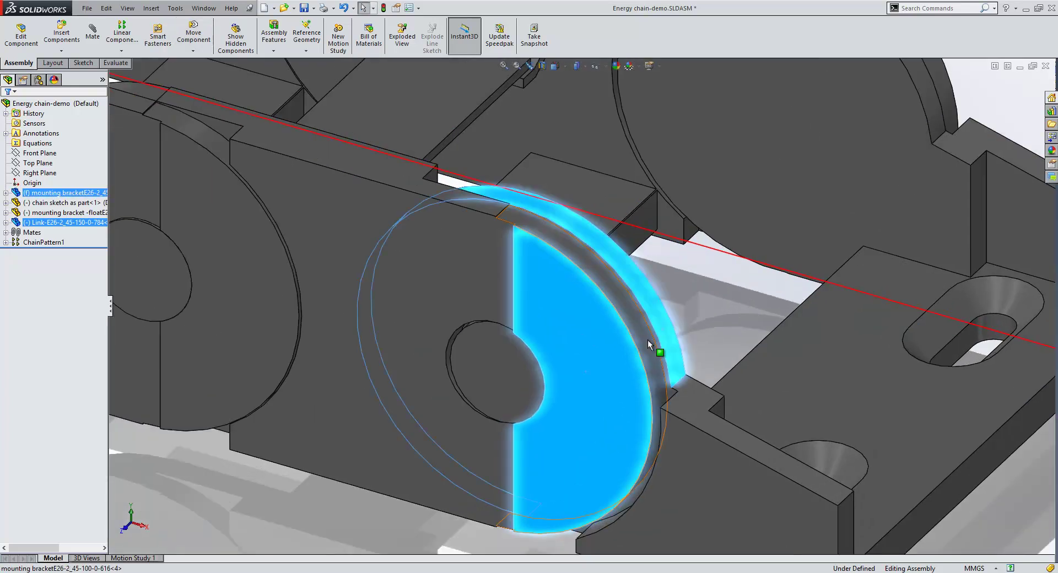
left_click(755, 268)
key("Return")
scroll(689, 292, "up", 5)
scroll(689, 294, "up", 5)
scroll(579, 173, "down", 4)
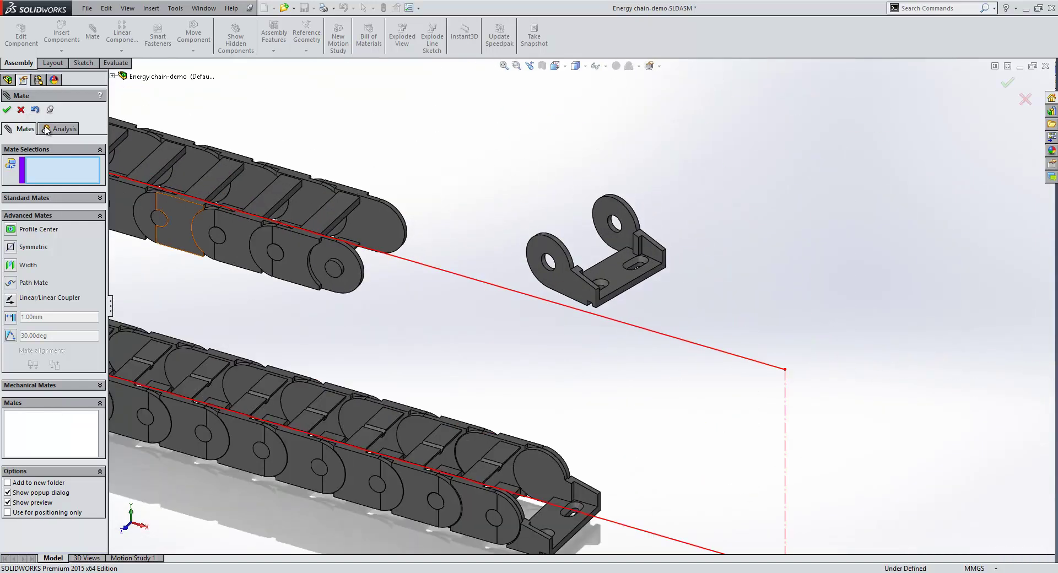
Step: SmartMate the floating bracket onto the chain's upper end link, then drag the sketch endpoint left
left_click(20, 111)
scroll(496, 279, "down", 3)
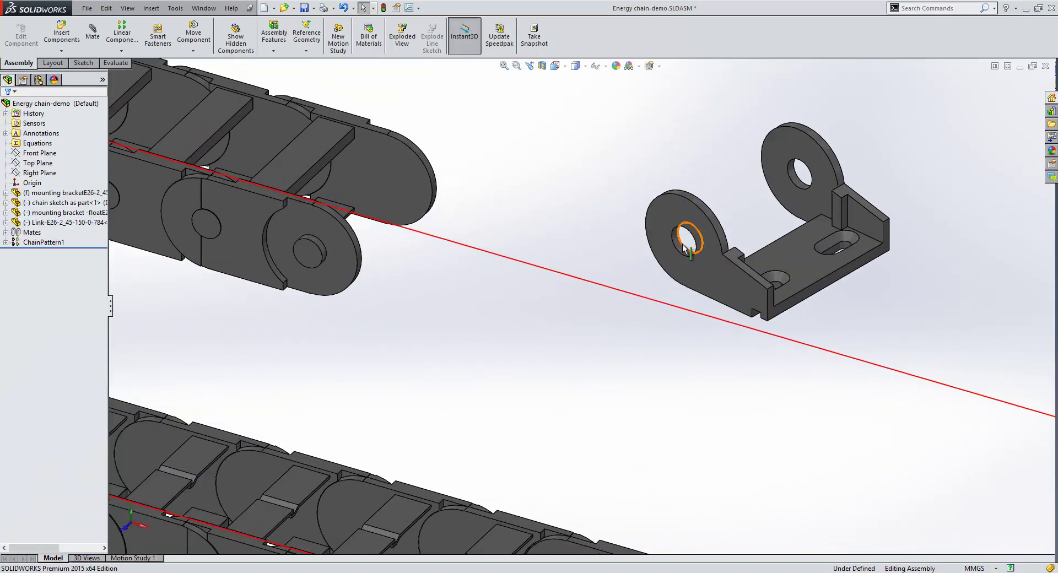
left_click_drag(683, 248, 324, 229, "alt")
scroll(353, 265, "down", 2)
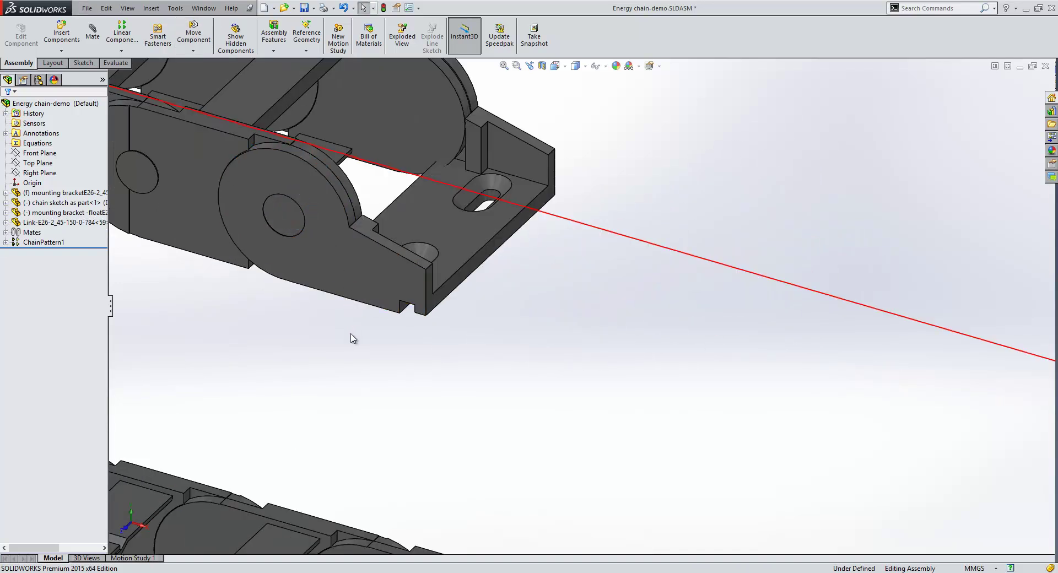
scroll(353, 337, "up", 6)
scroll(716, 264, "down", 2)
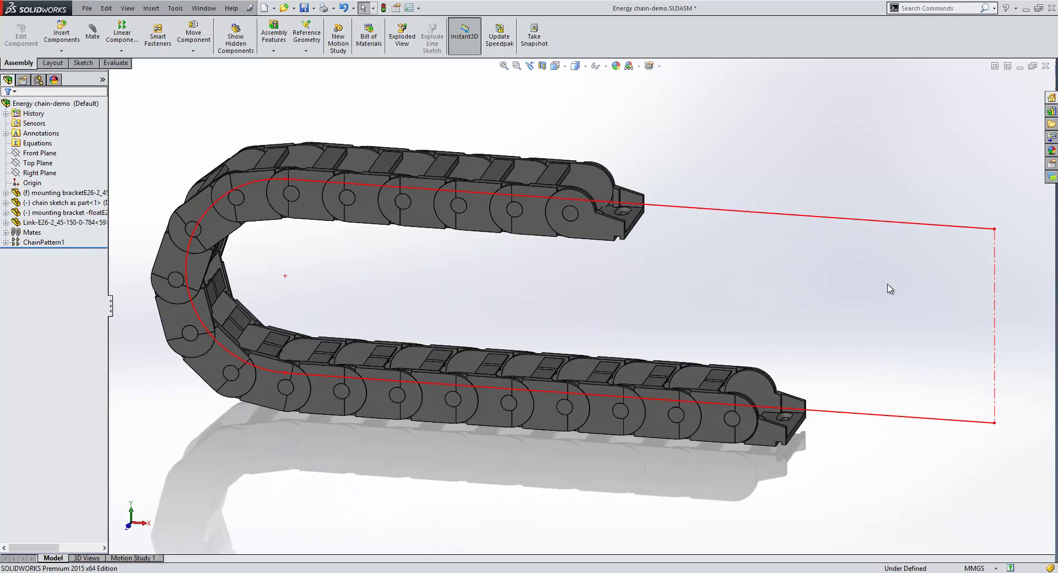
mouse_move(994, 232)
left_mouse_down()
mouse_move(650, 231)
mouse_move(1042, 259)
mouse_move(633, 265)
mouse_move(865, 253)
mouse_move(1038, 266)
left_mouse_up()
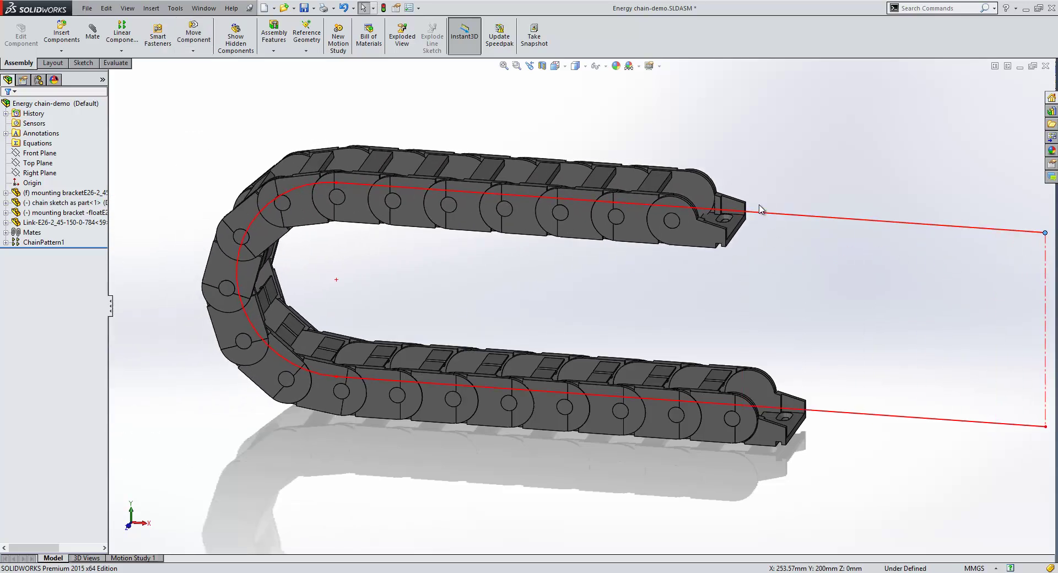
Step: Switch to gantry.SLDASM and slide the gantry across the table
key("ctrl+Tab")
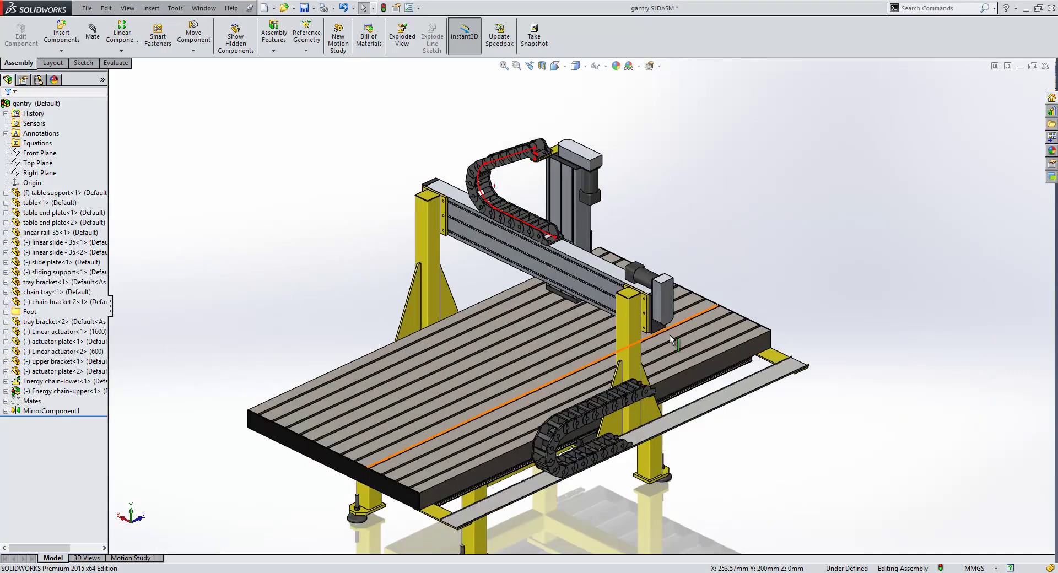
scroll(574, 383, "down", 2)
left_click_drag(574, 383, 660, 360)
Step: Move the vertical Linear actuator<2> along the beam and rebuild so the upper energy chain follows
scroll(564, 211, "down", 2)
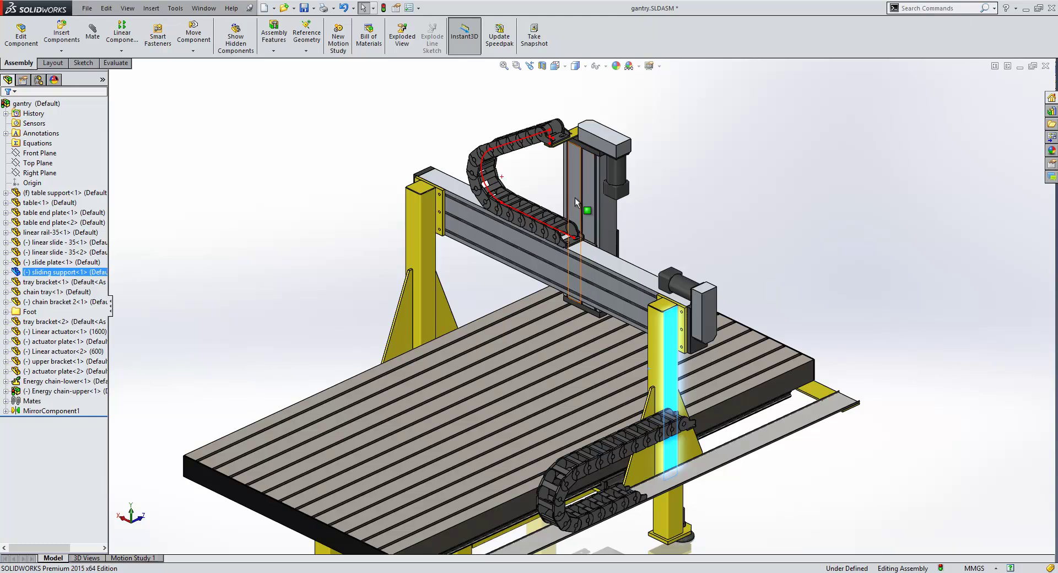
left_click_drag(576, 203, 589, 207)
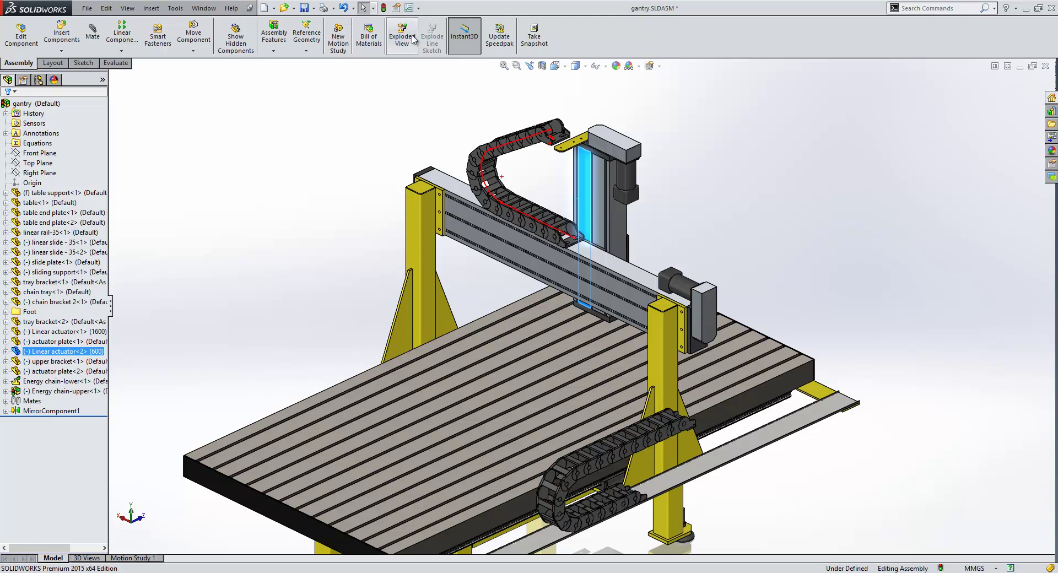
left_click(383, 8)
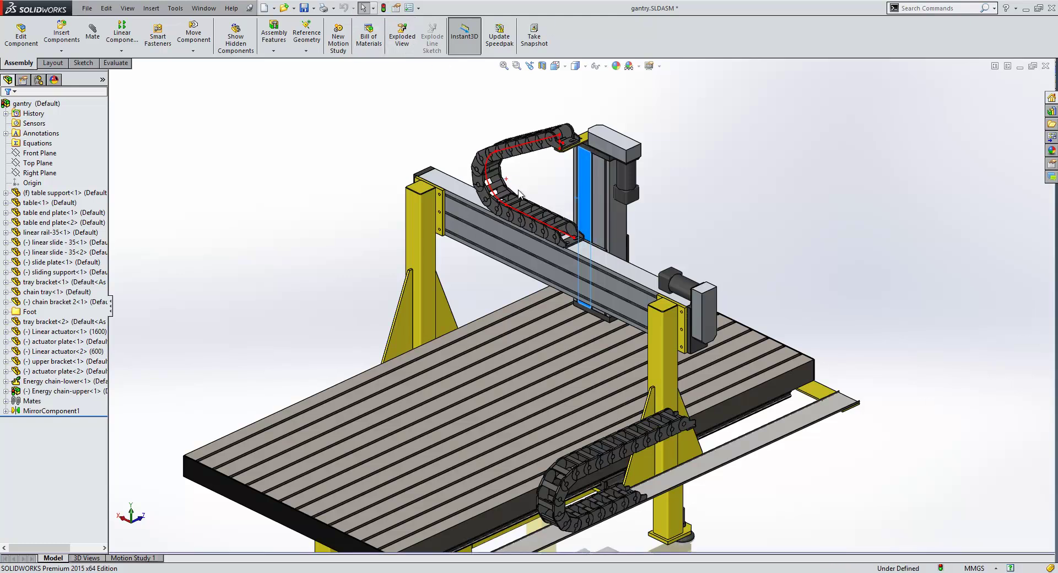
left_click_drag(592, 190, 559, 176)
left_click(383, 8)
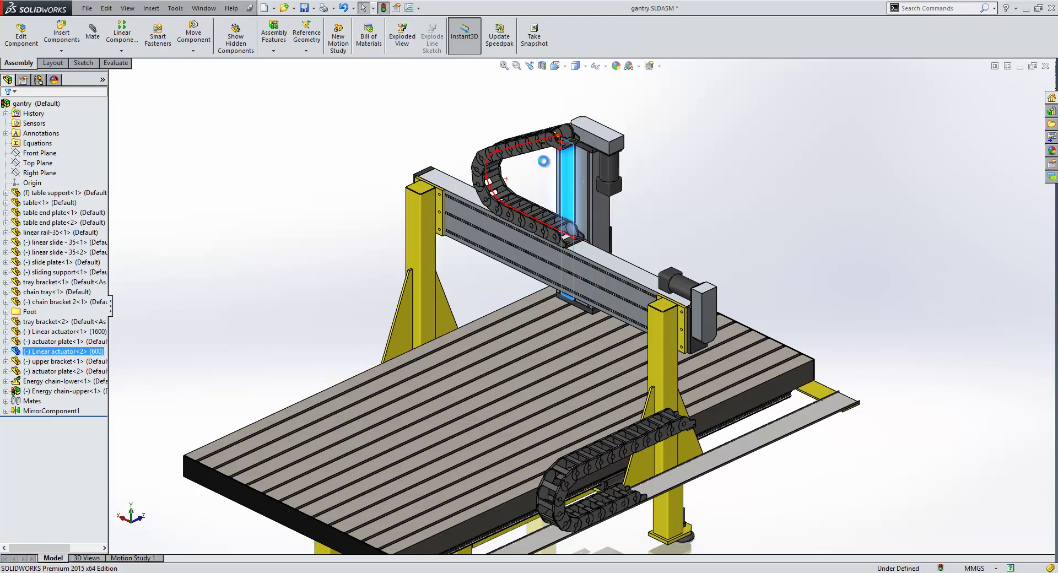